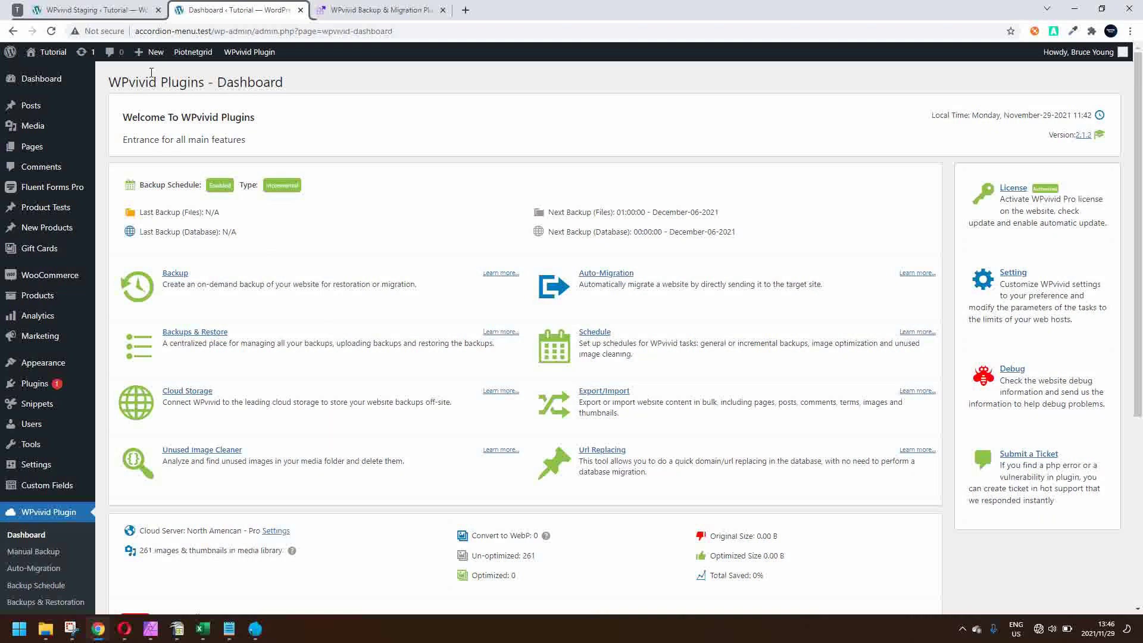
Step: Look over the WPvivid dashboard features and the list of products on the WPvivid website
scroll(292, 143, down, 5)
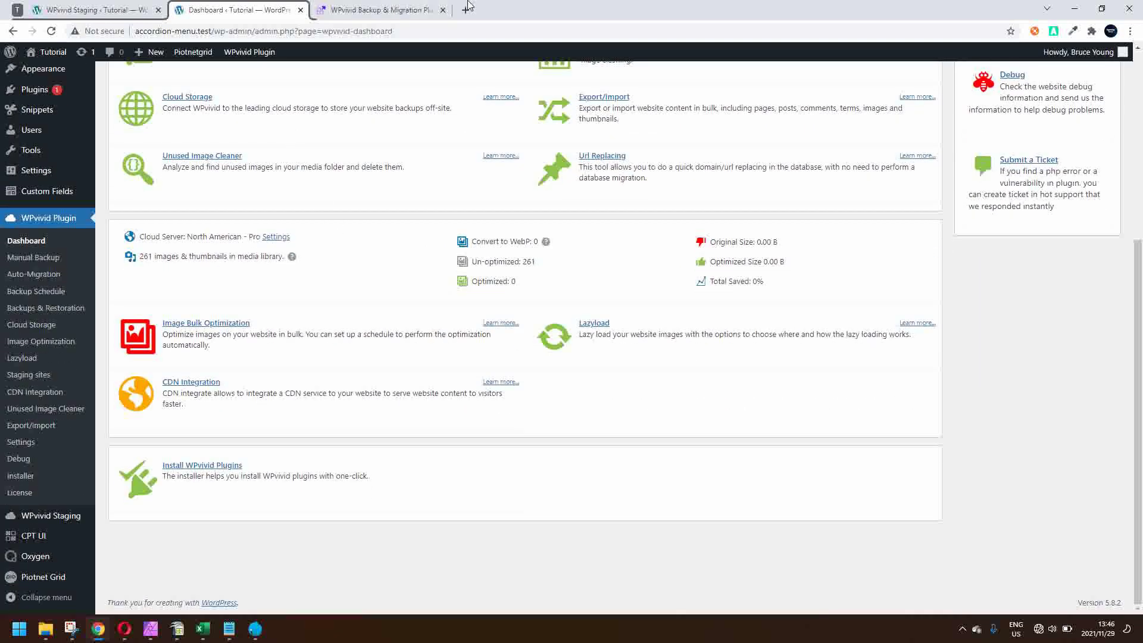
click(361, 12)
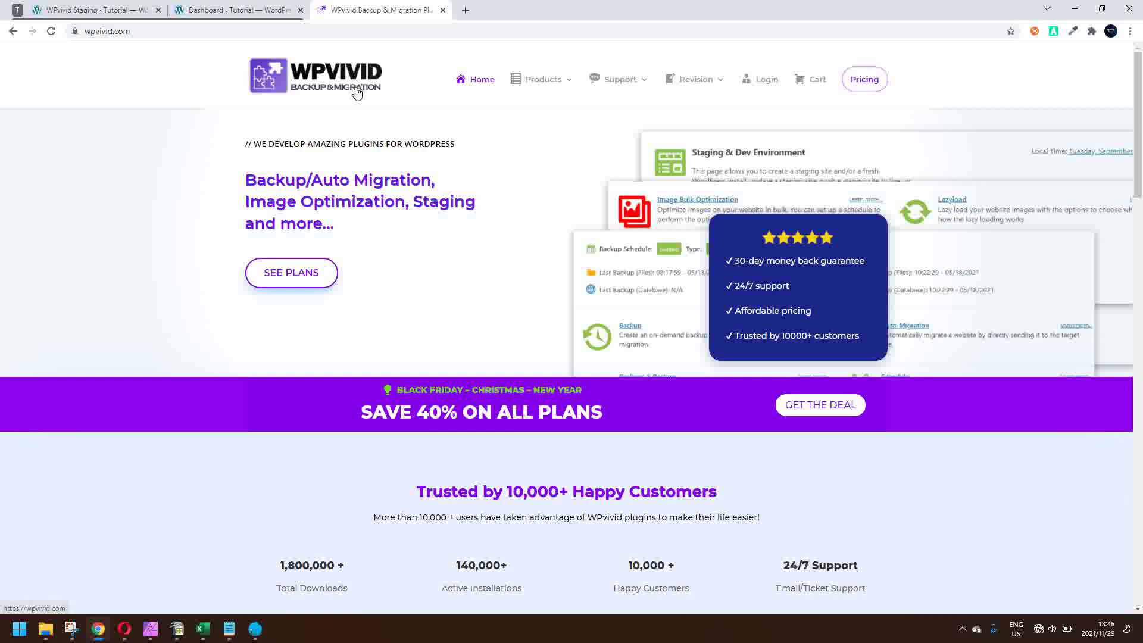
mouse_move(557, 82)
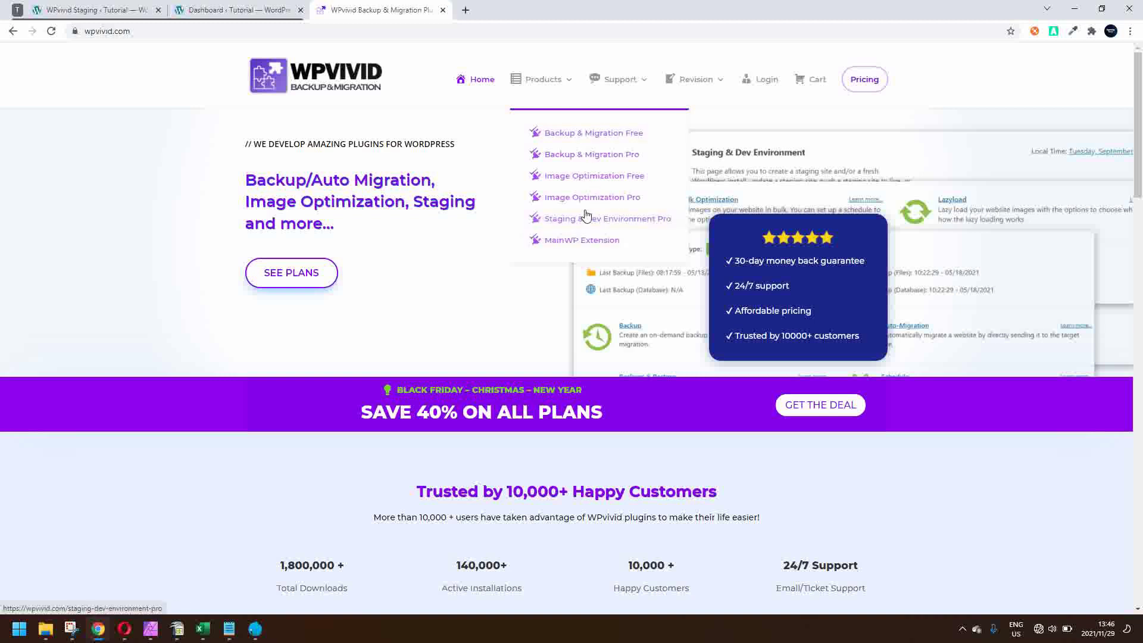
Step: Return to the WordPress site, check the WPvivid plugins installer page, and review the plugin dashboard again
click(241, 9)
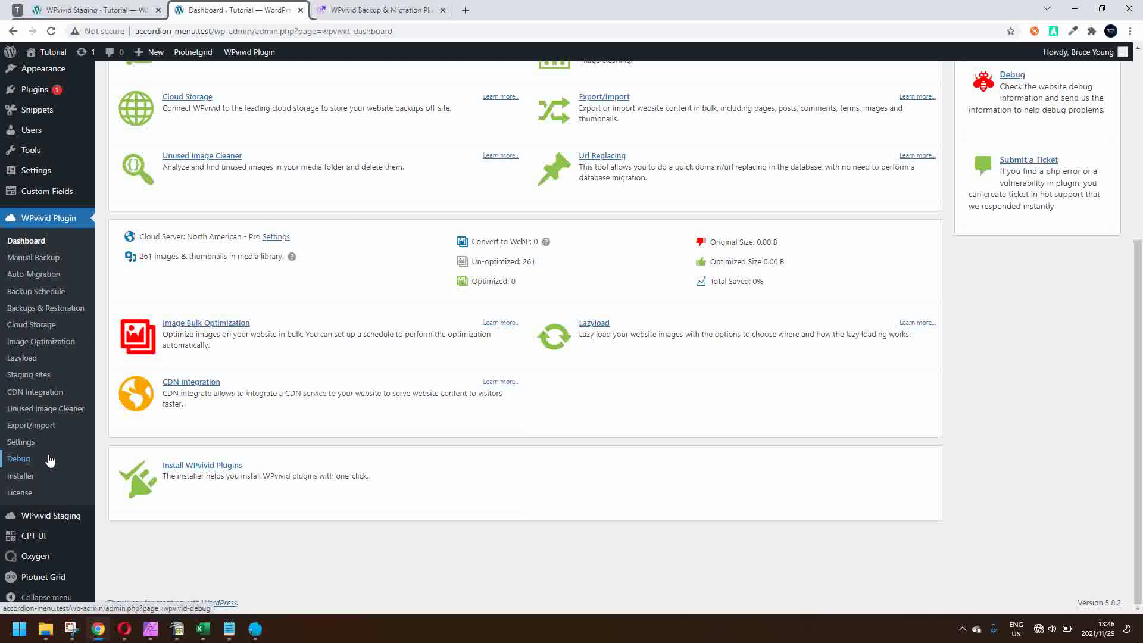
click(22, 478)
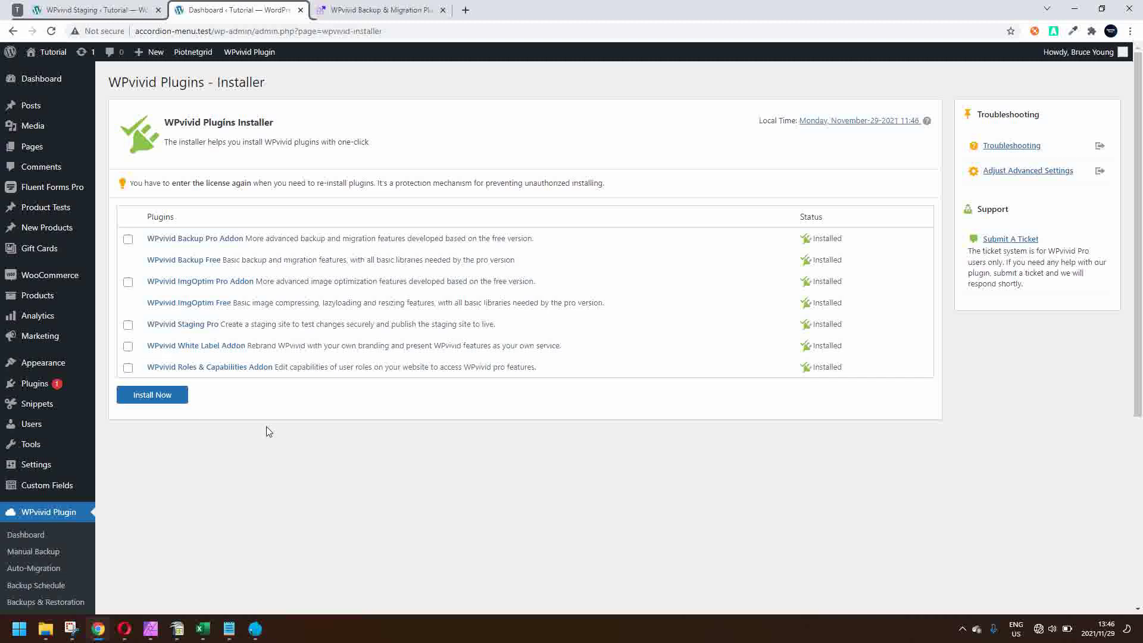
click(20, 538)
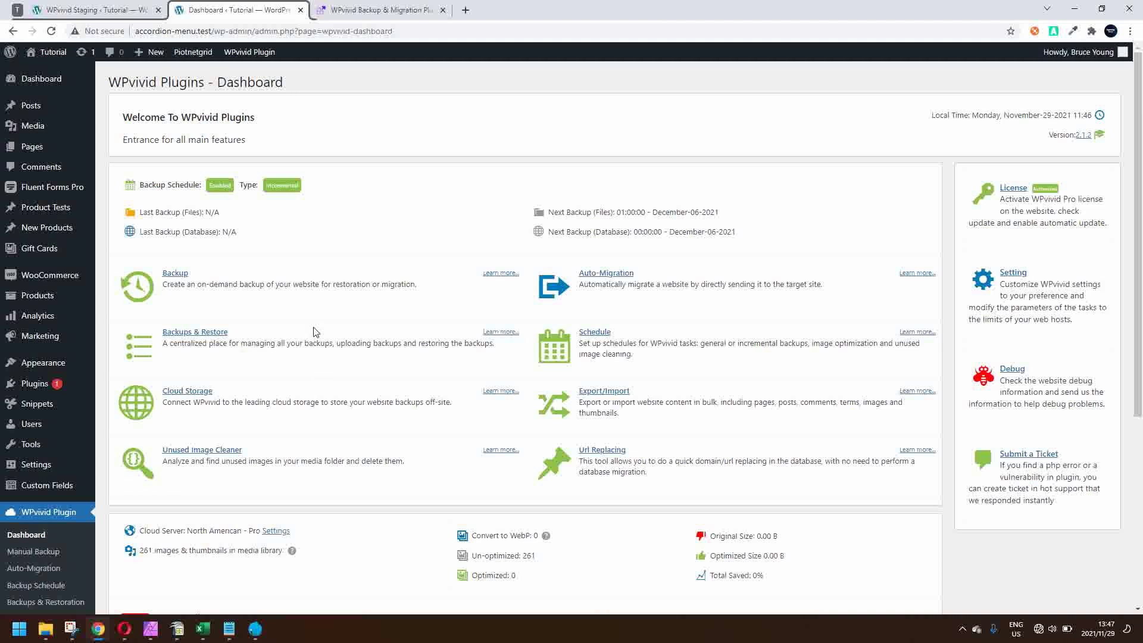
scroll(315, 332, down, 5)
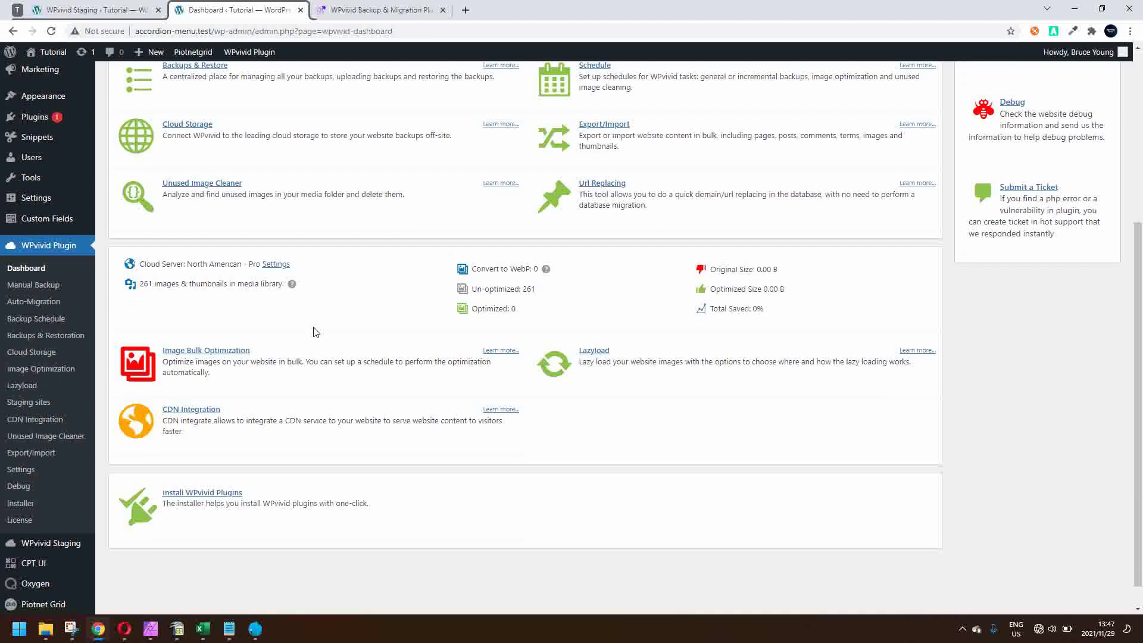
Step: Open the manual backup page and expand the WordPress database tables under the Databases selection
click(48, 290)
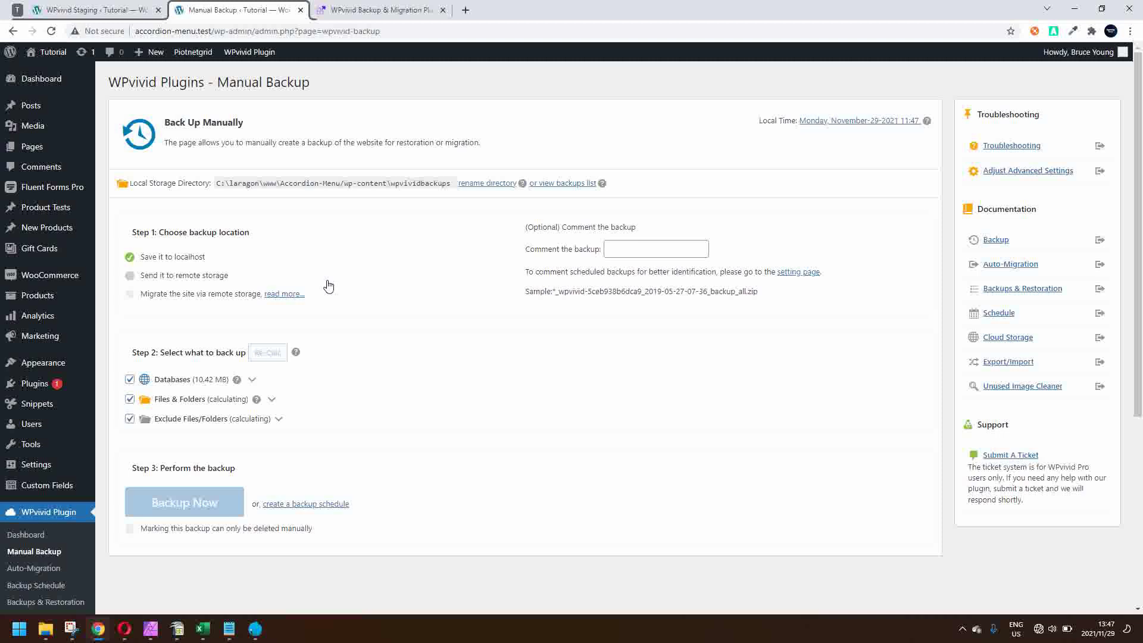
scroll(328, 280, down, 1)
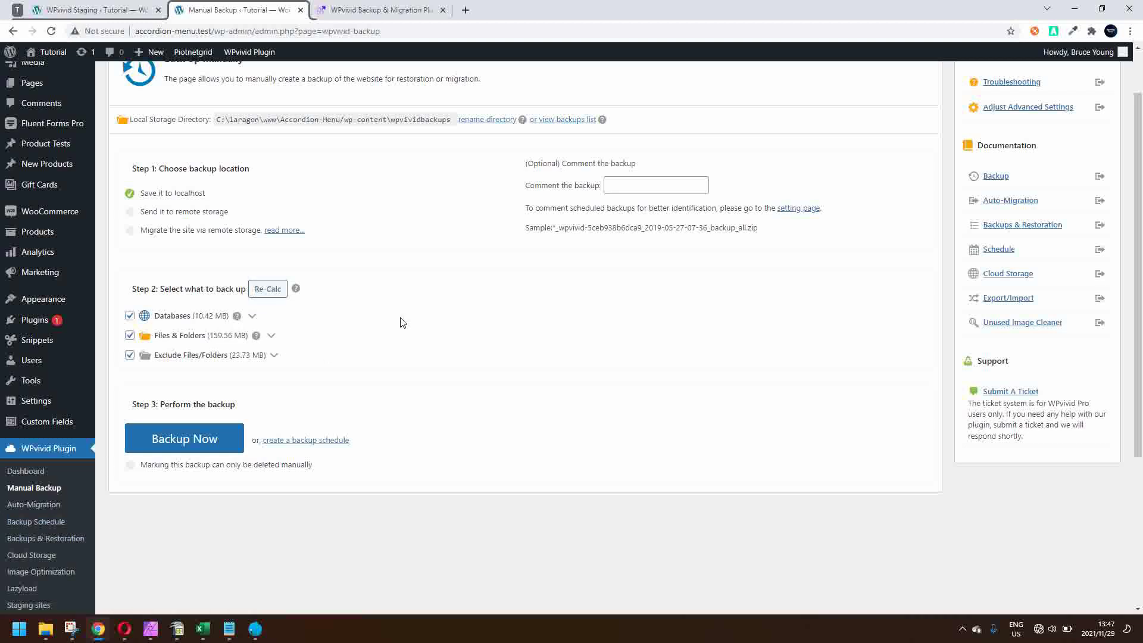
click(253, 317)
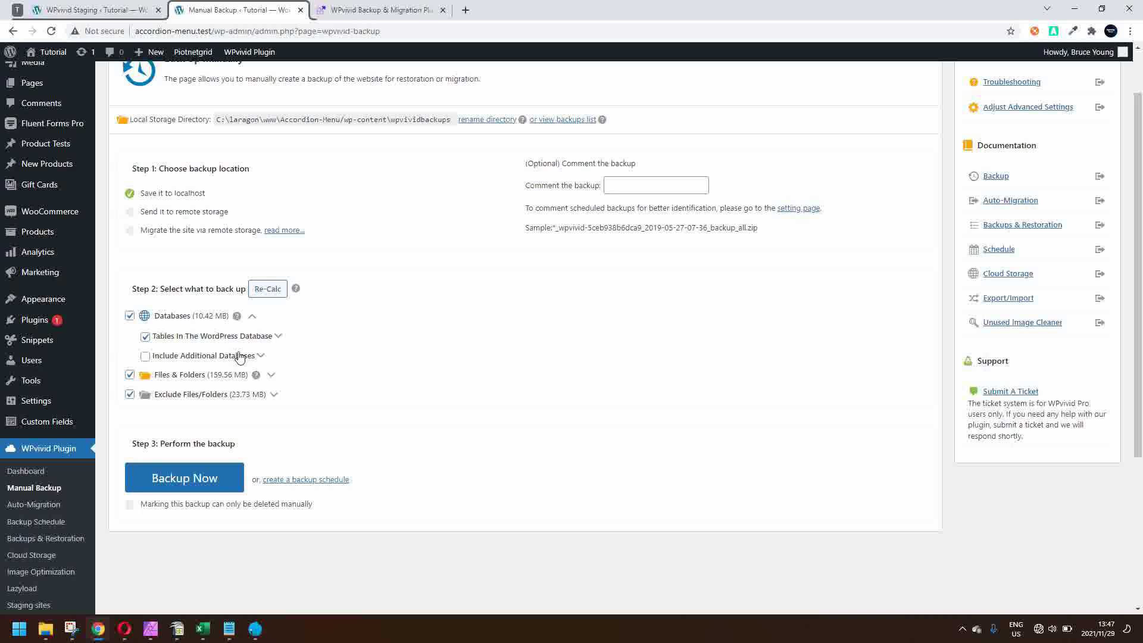
click(278, 337)
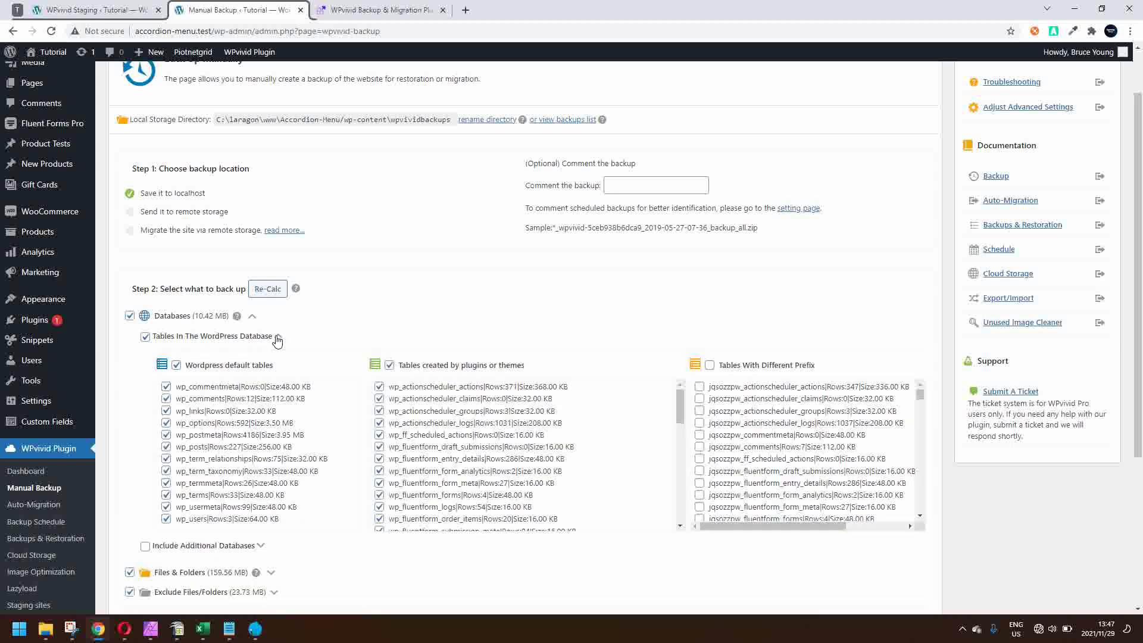
Step: Try toggling the different-prefix, plugin or theme, and wp_links tables, restore the original selection, and collapse the Databases section
click(709, 366)
click(710, 366)
click(710, 365)
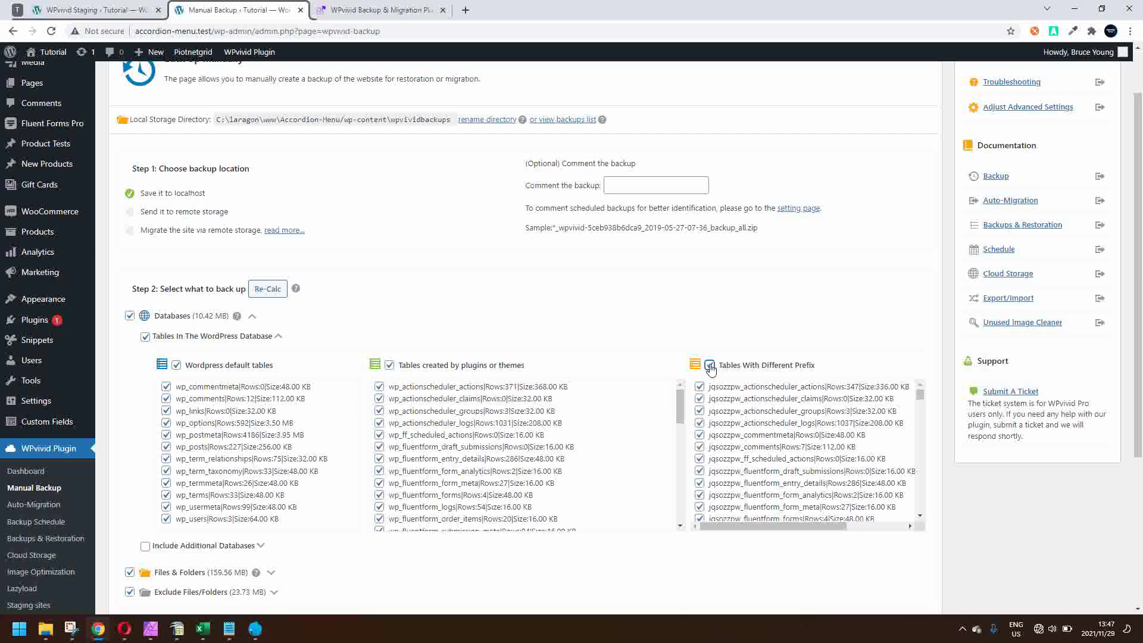
click(389, 366)
click(389, 367)
click(710, 366)
click(166, 411)
click(166, 411)
click(253, 319)
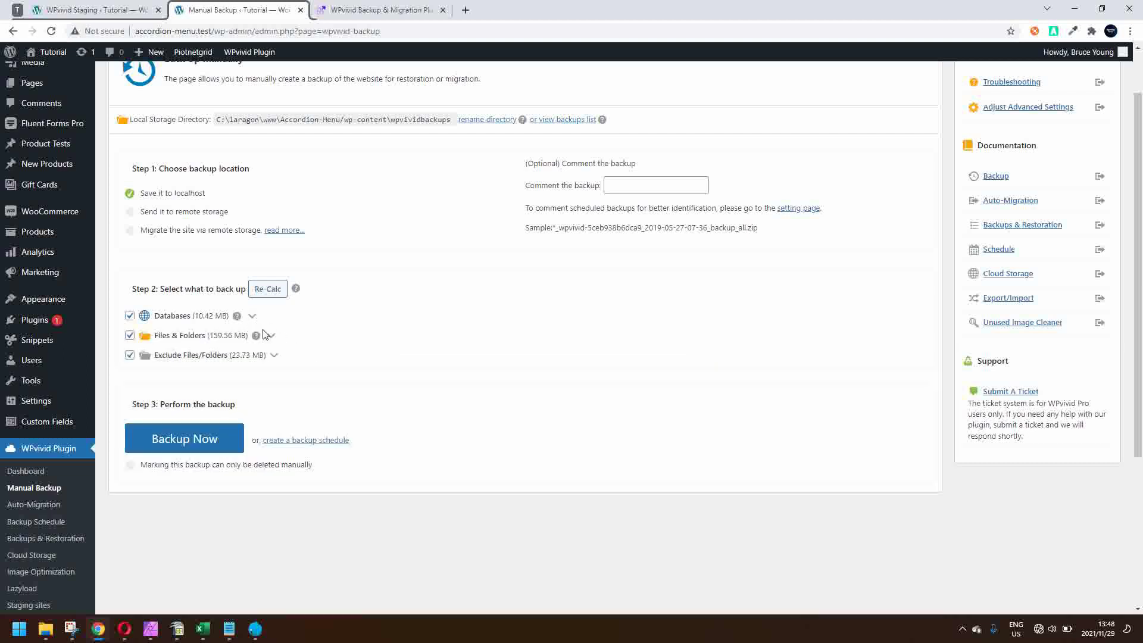
Step: Expand the Files & Folders and Exclude Files/Folders sections of the manual backup and examine the available content and folder choices
click(272, 336)
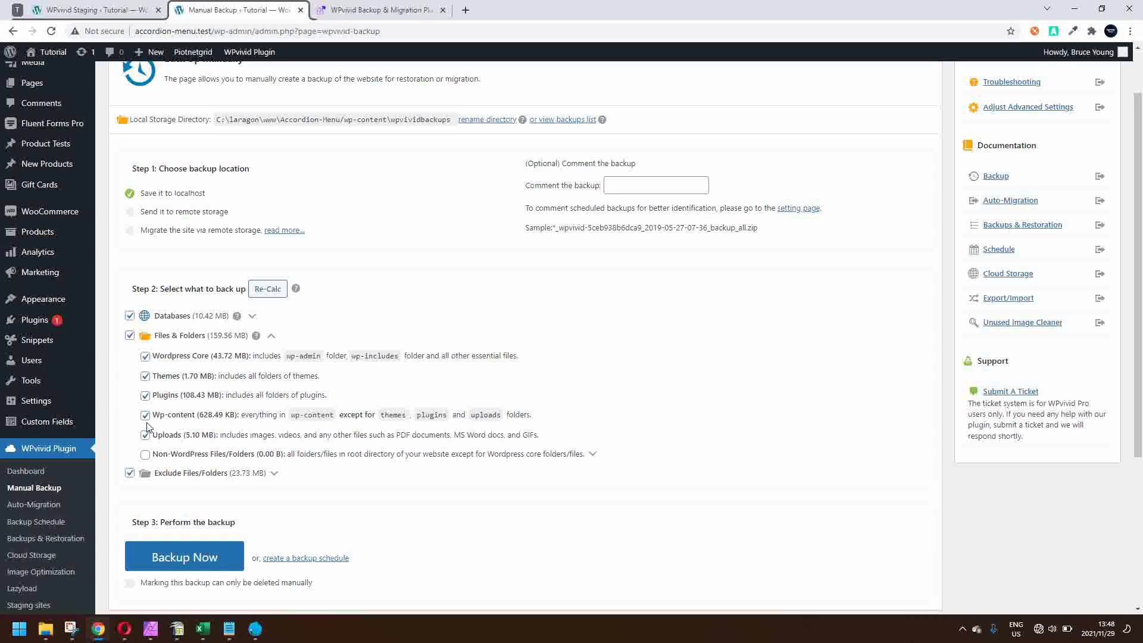
click(130, 336)
click(275, 473)
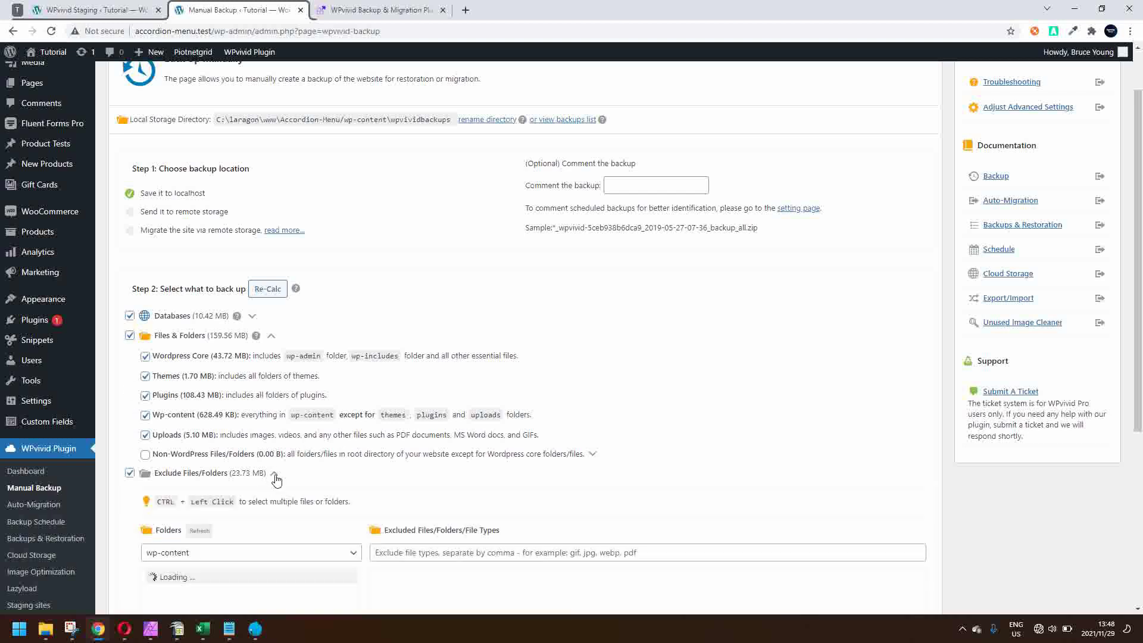
scroll(276, 477, down, 5)
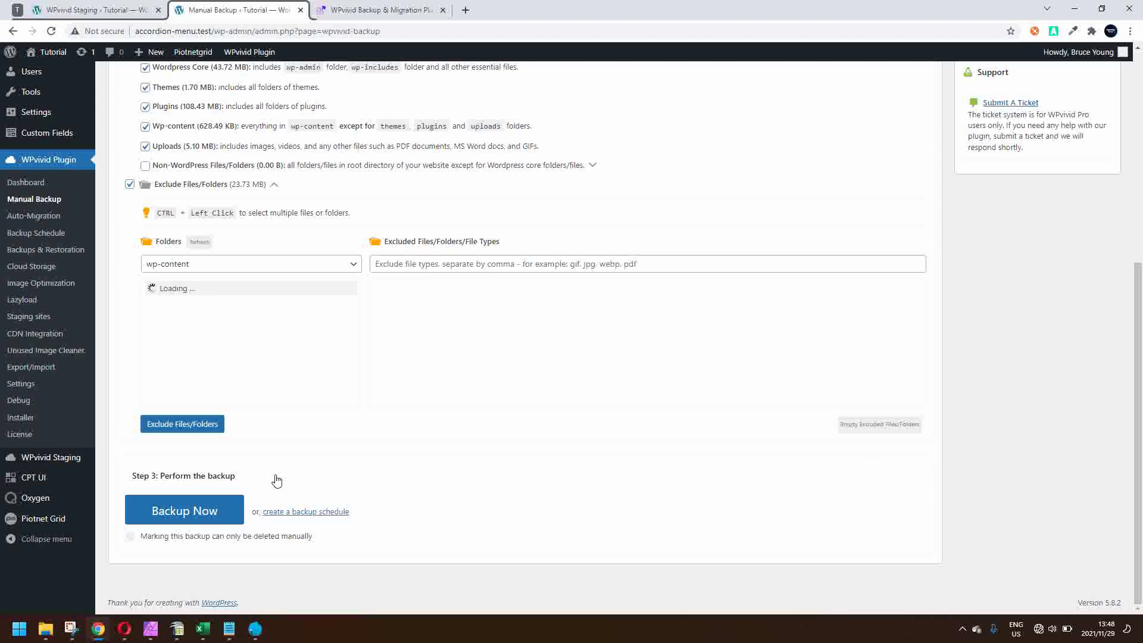
click(353, 265)
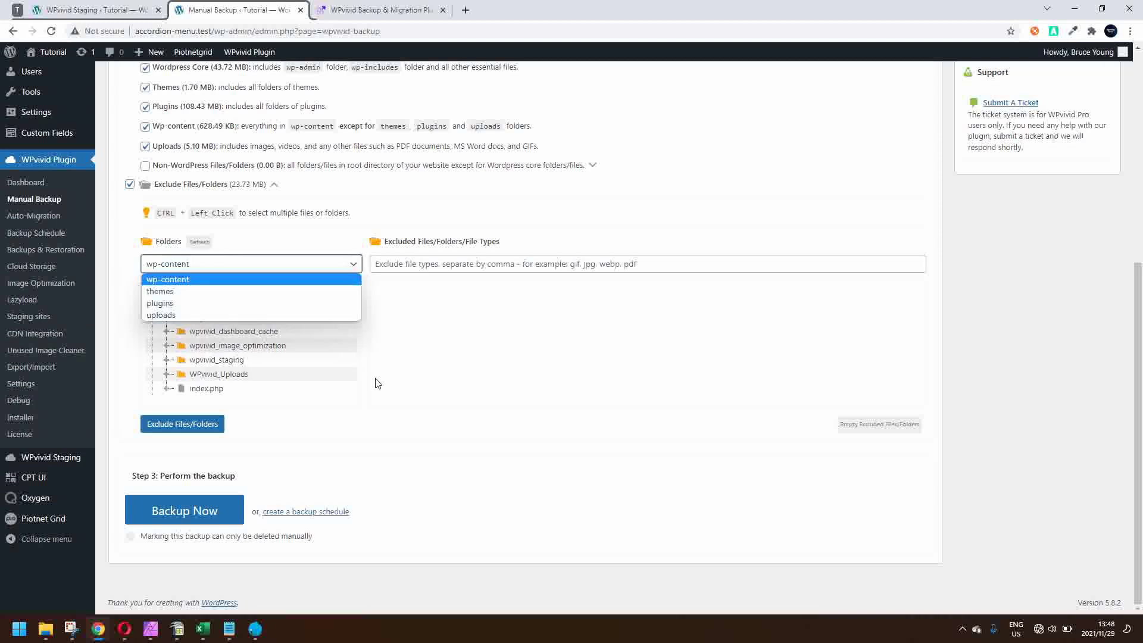
scroll(375, 383, up, 3)
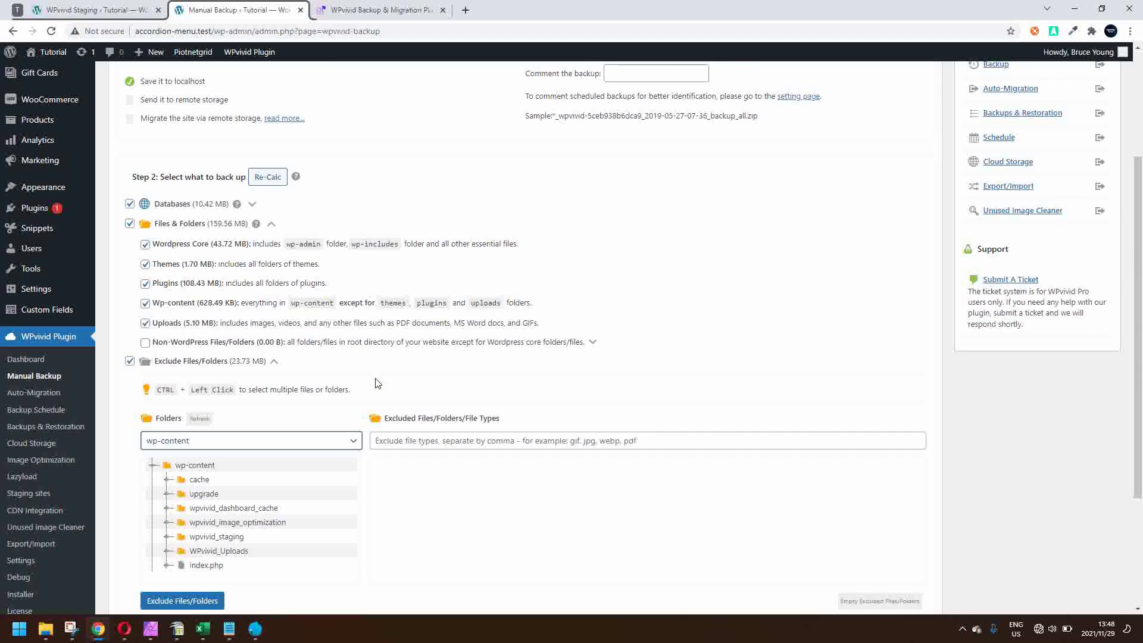
scroll(375, 382, up, 3)
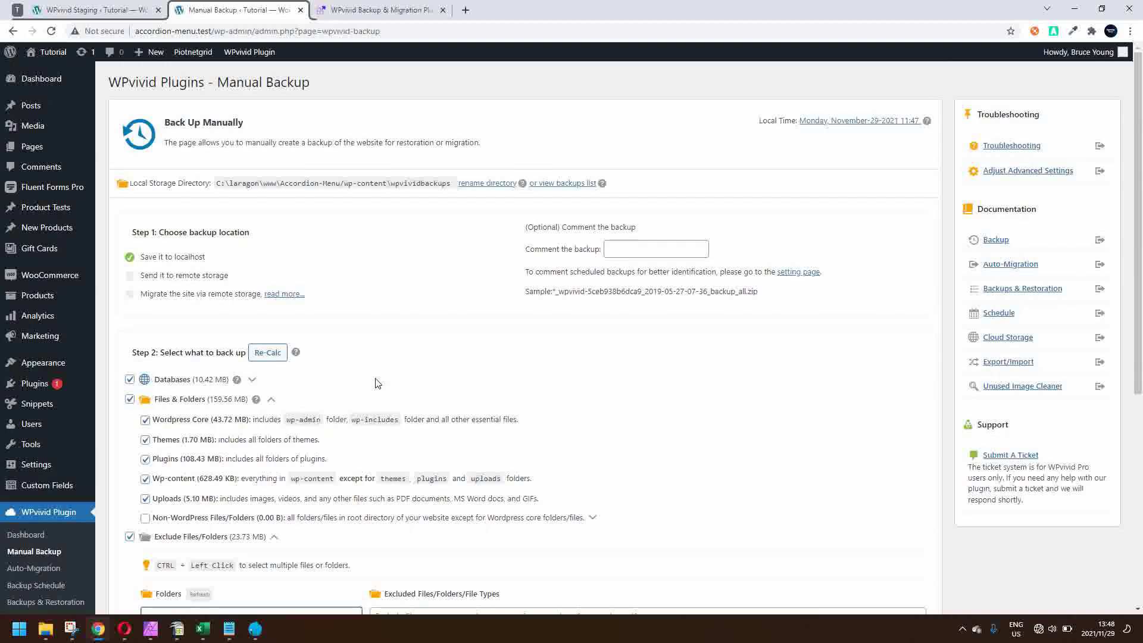
scroll(375, 383, down, 2)
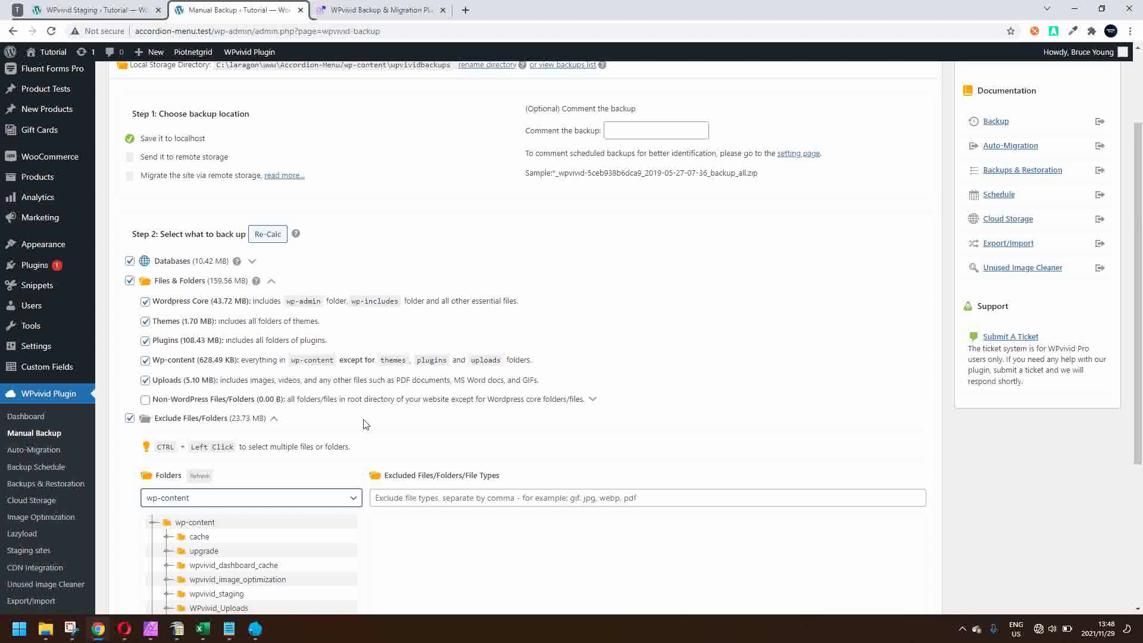
Step: Reload the manual backup page to review its backup locations, and examine the cloud storage providers and Google Drive settings
click(56, 436)
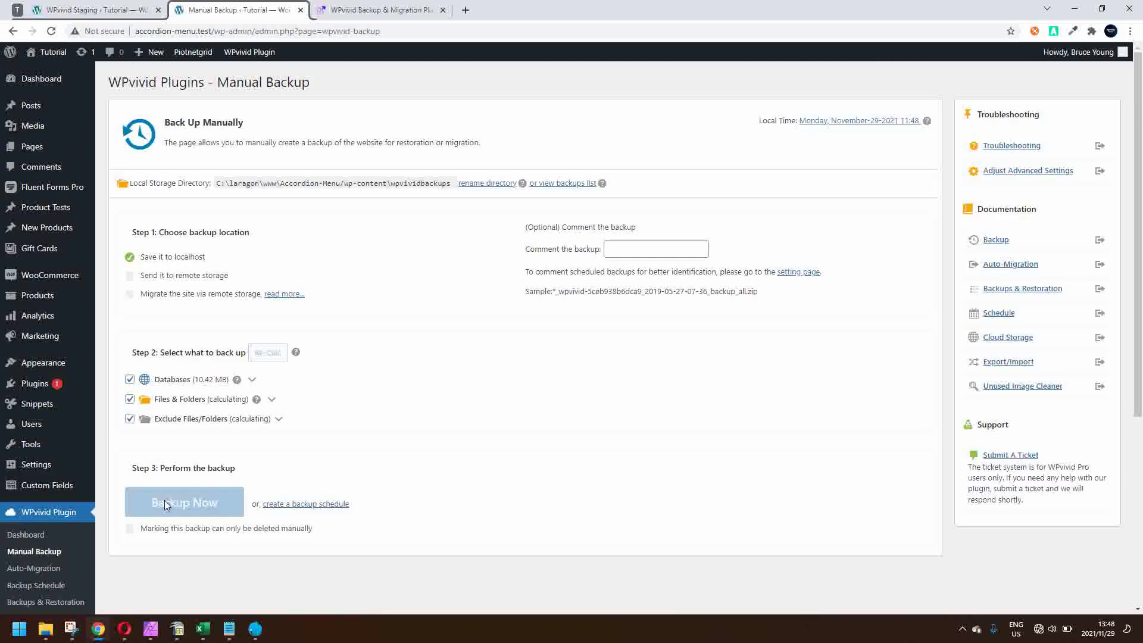
scroll(165, 500, down, 2)
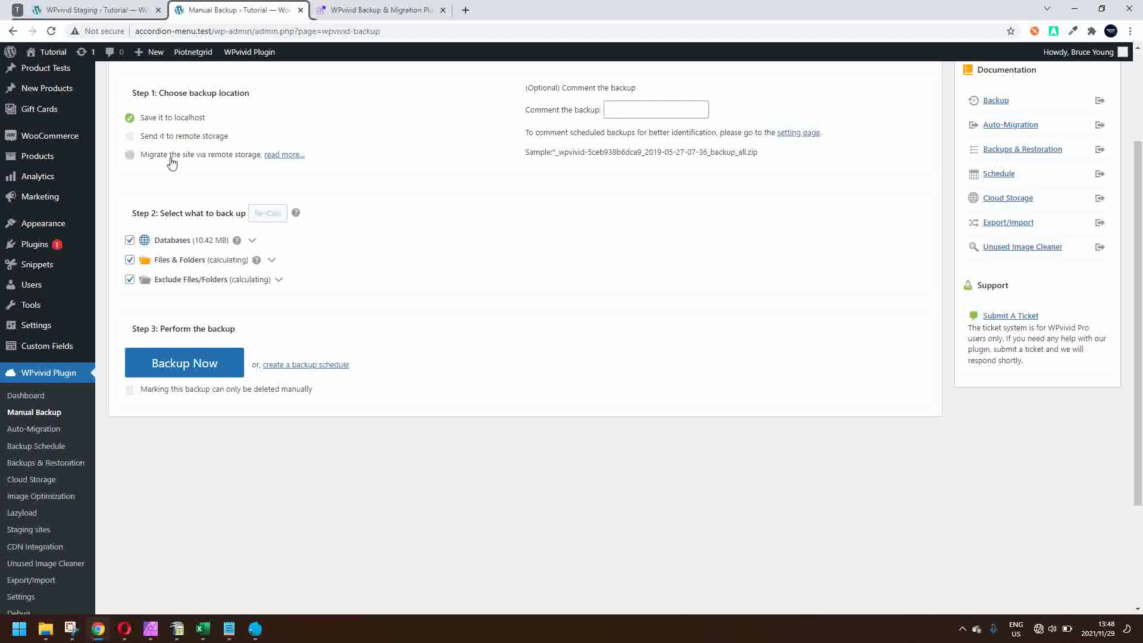
click(38, 480)
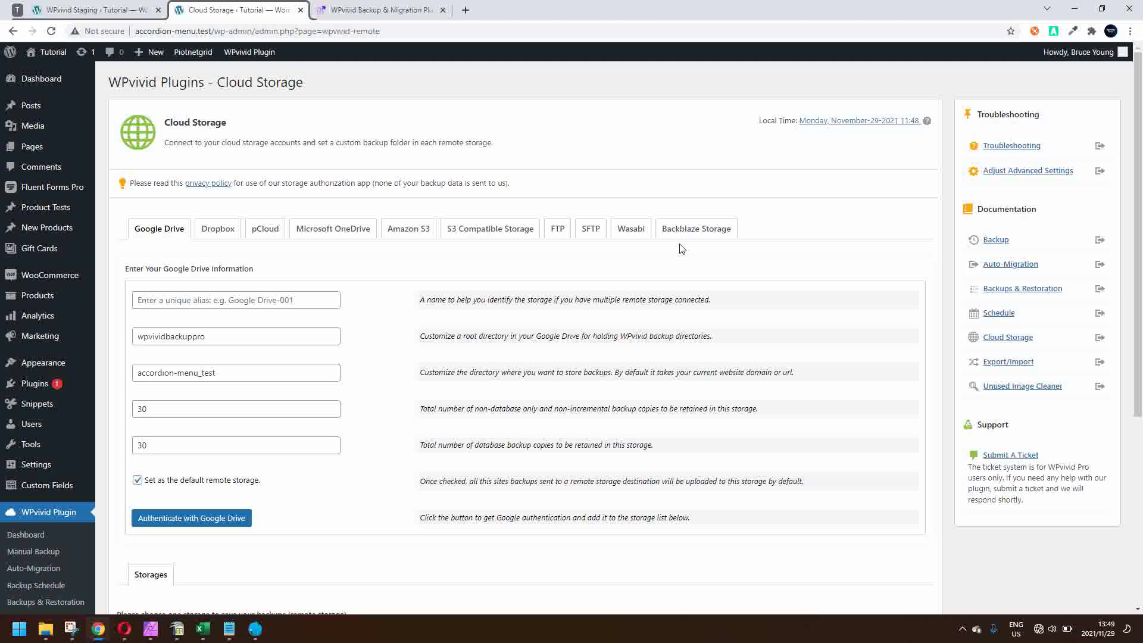
scroll(682, 249, down, 3)
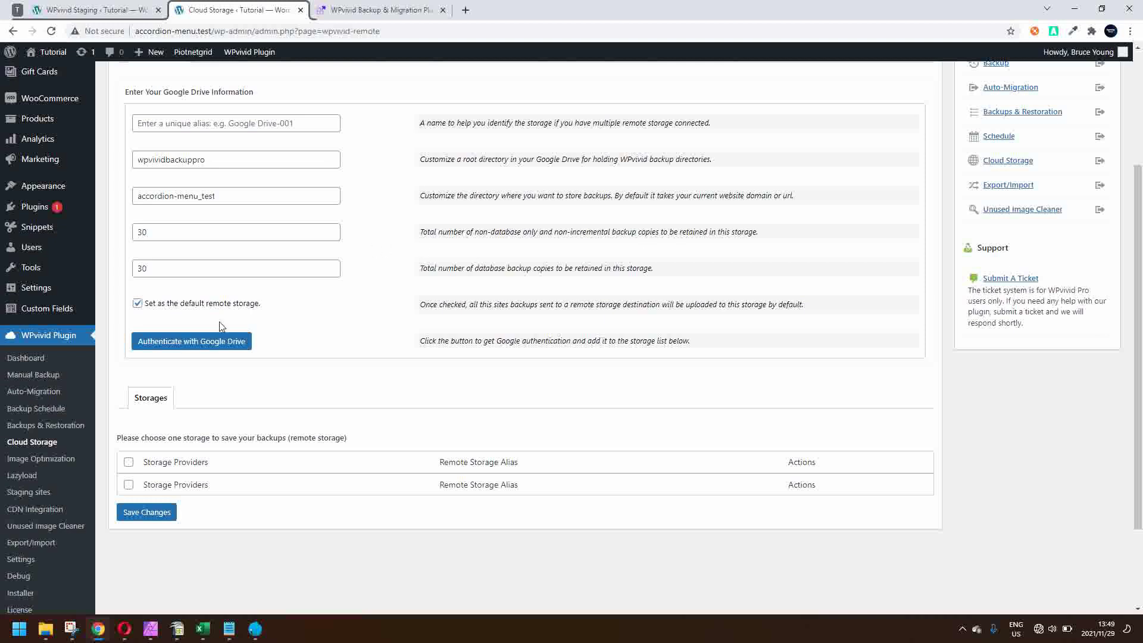
Step: Enable the general backup schedule in the backup schedule settings and open the form for a new schedule
click(45, 410)
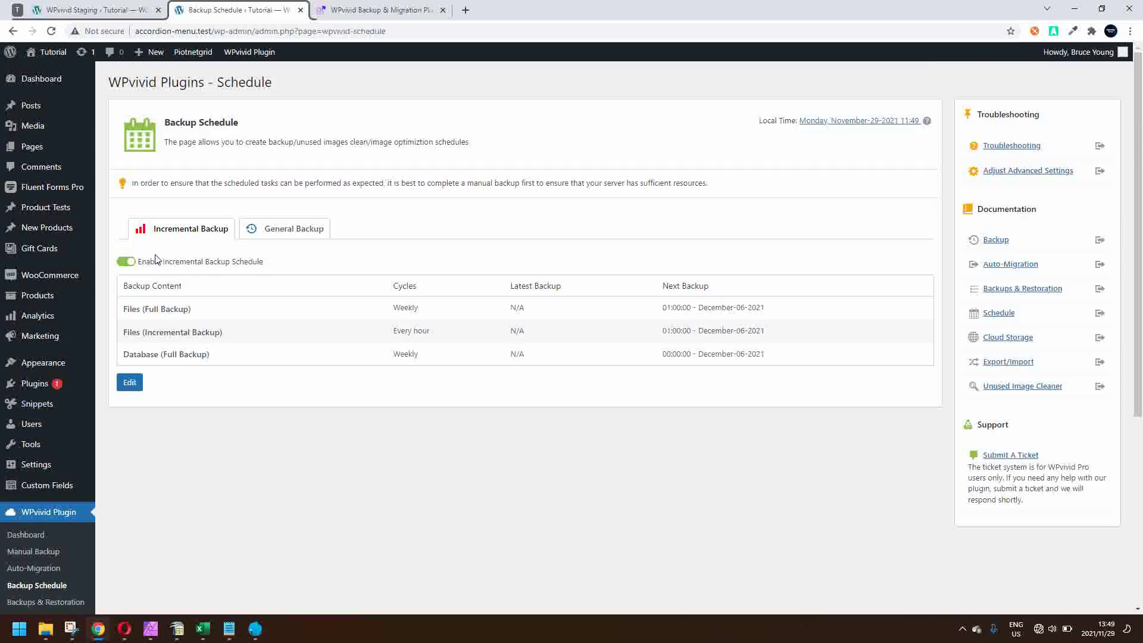
click(287, 228)
scroll(287, 228, down, 3)
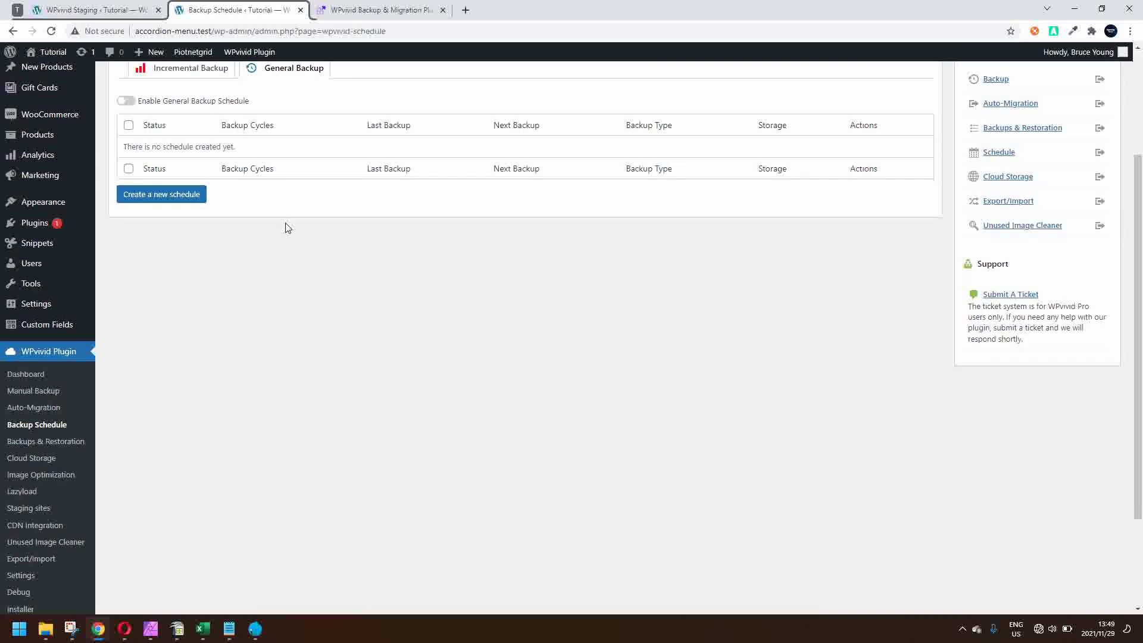
click(127, 102)
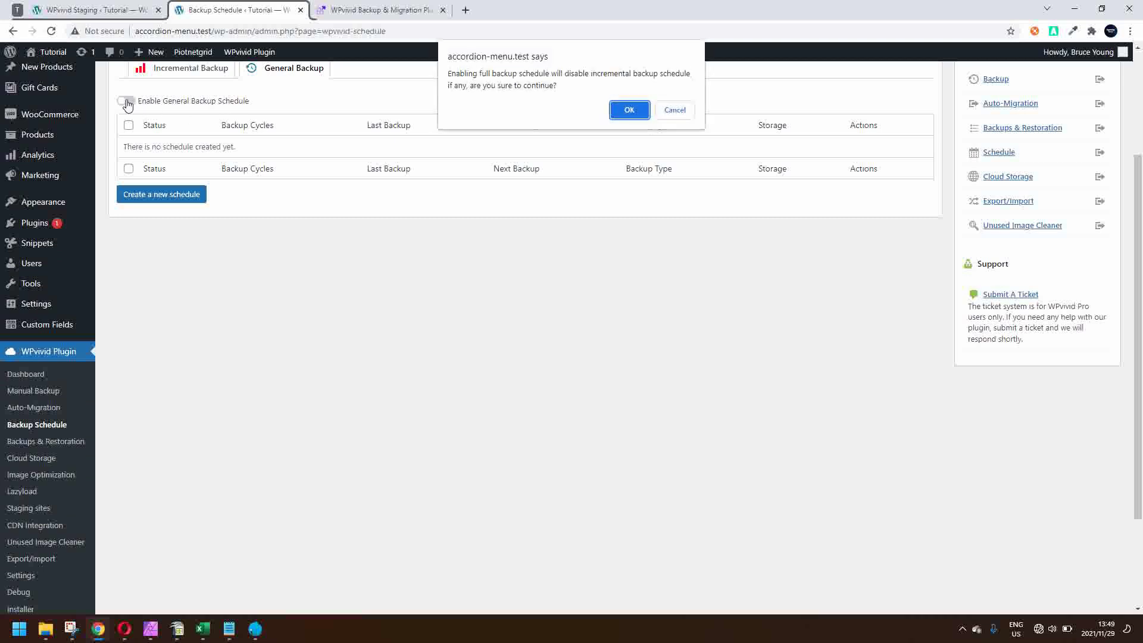
click(632, 111)
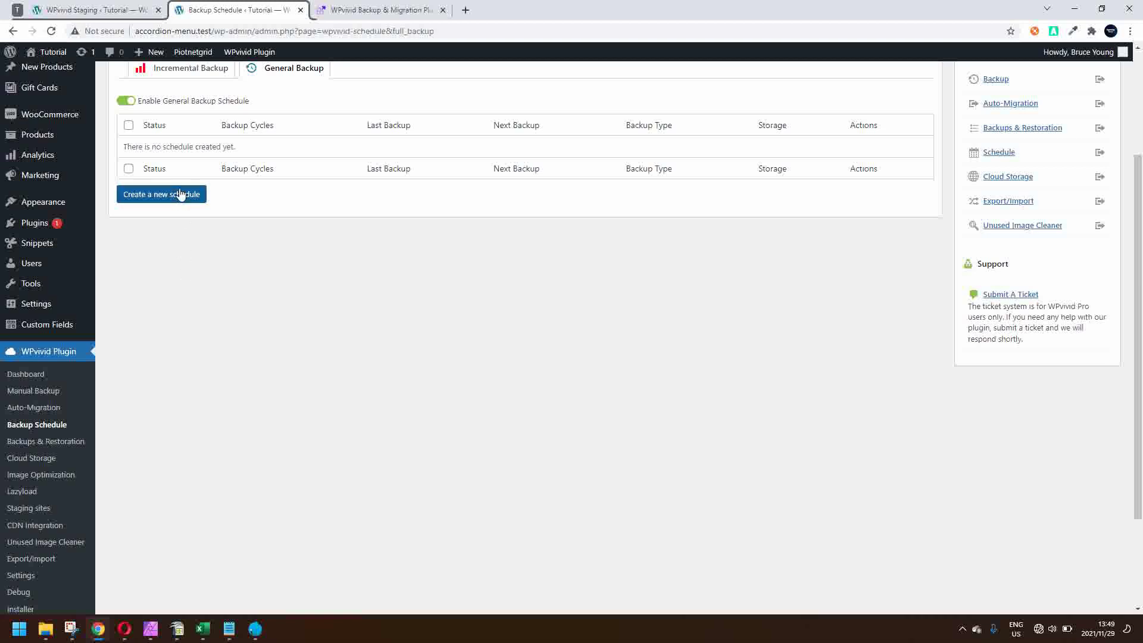
click(180, 194)
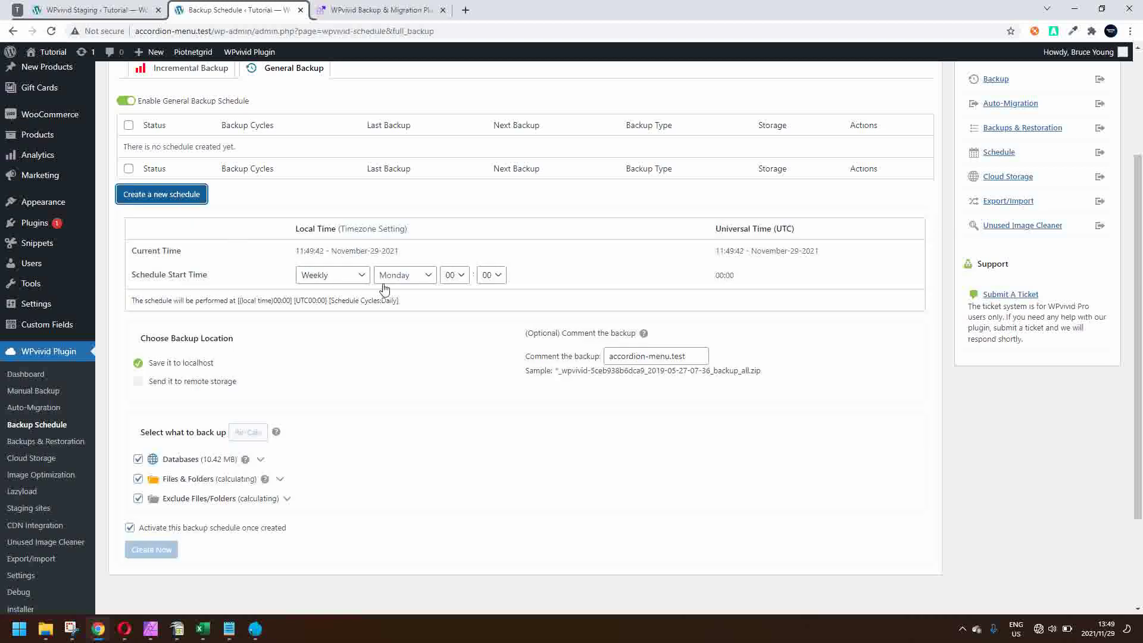
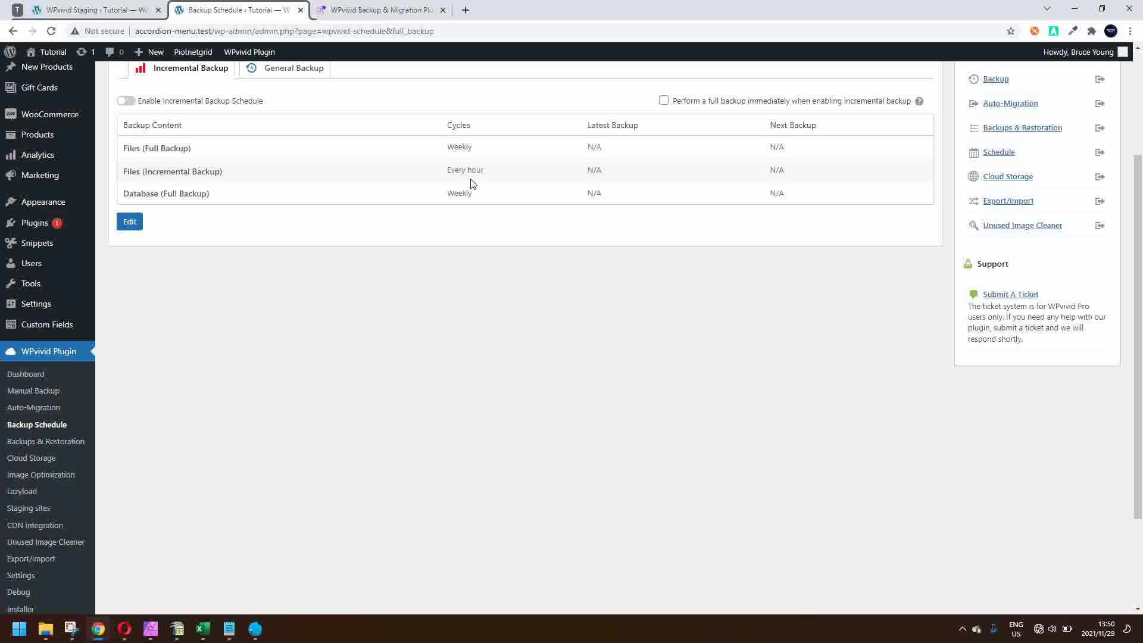
Step: Edit the incremental backup schedule to use weekly full file backups, incremental file backups every 8 hours, and daily database backups
mouse_move(43, 202)
click(129, 221)
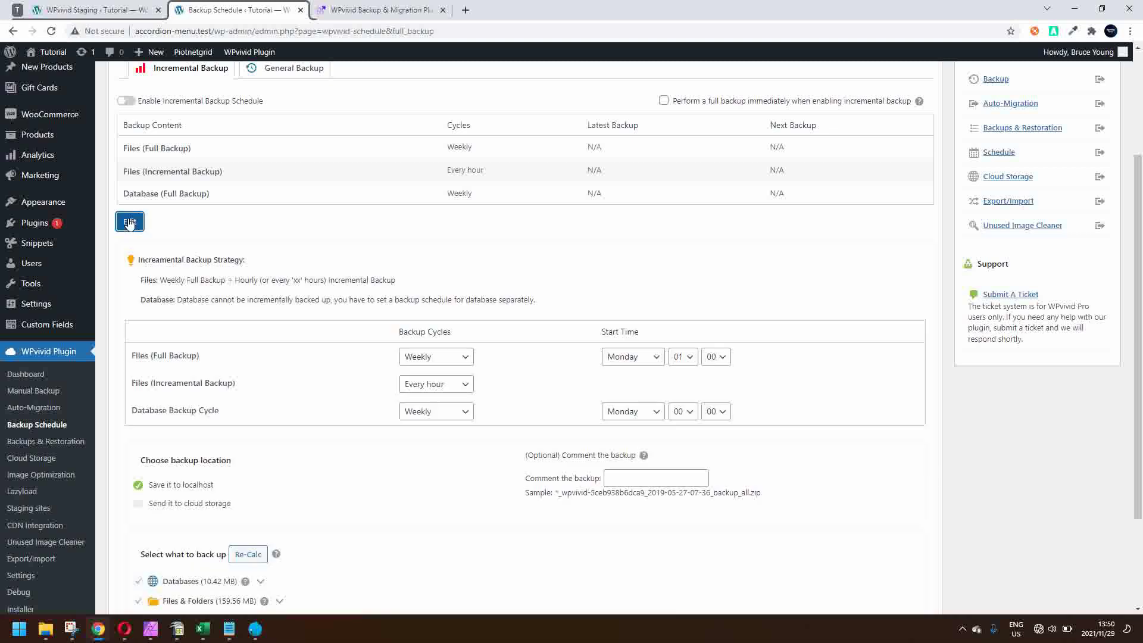
click(451, 358)
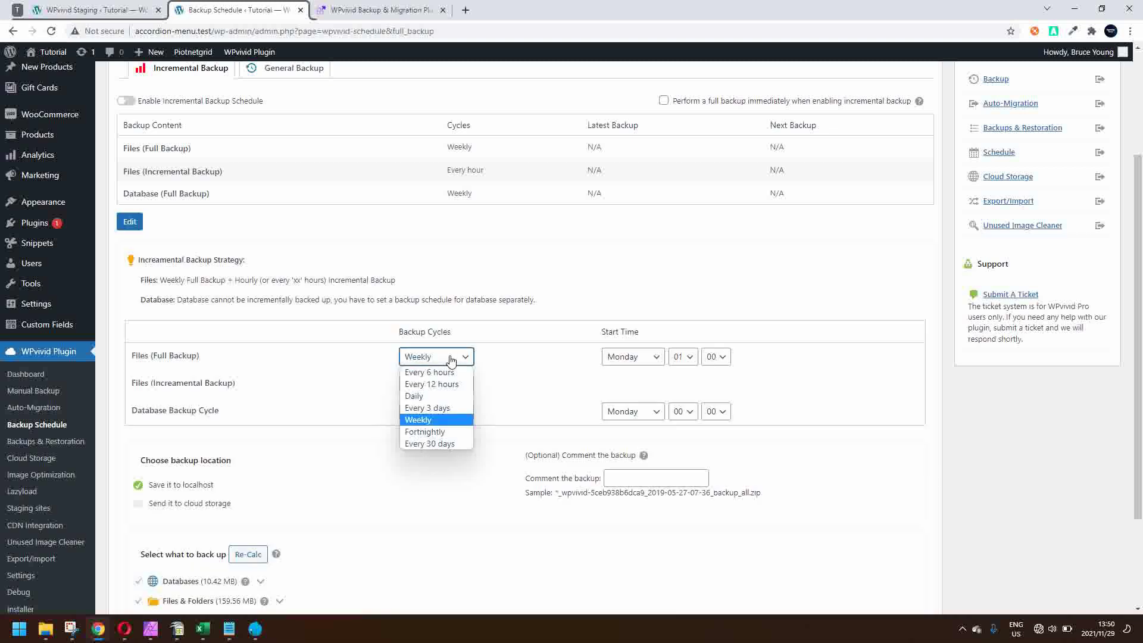
click(446, 396)
click(442, 412)
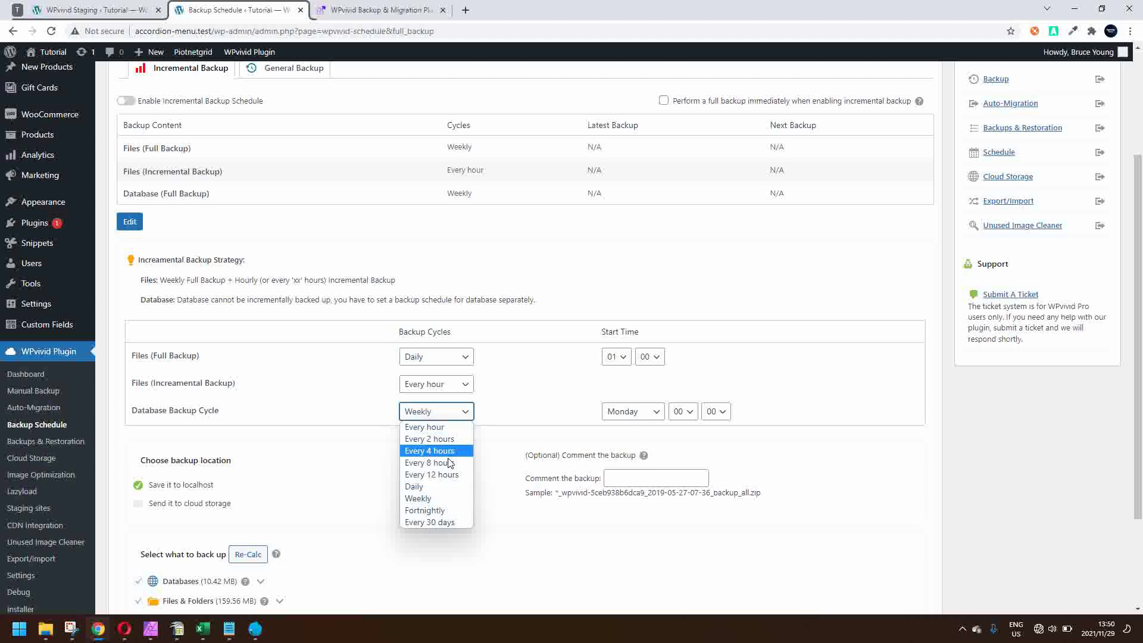
click(441, 487)
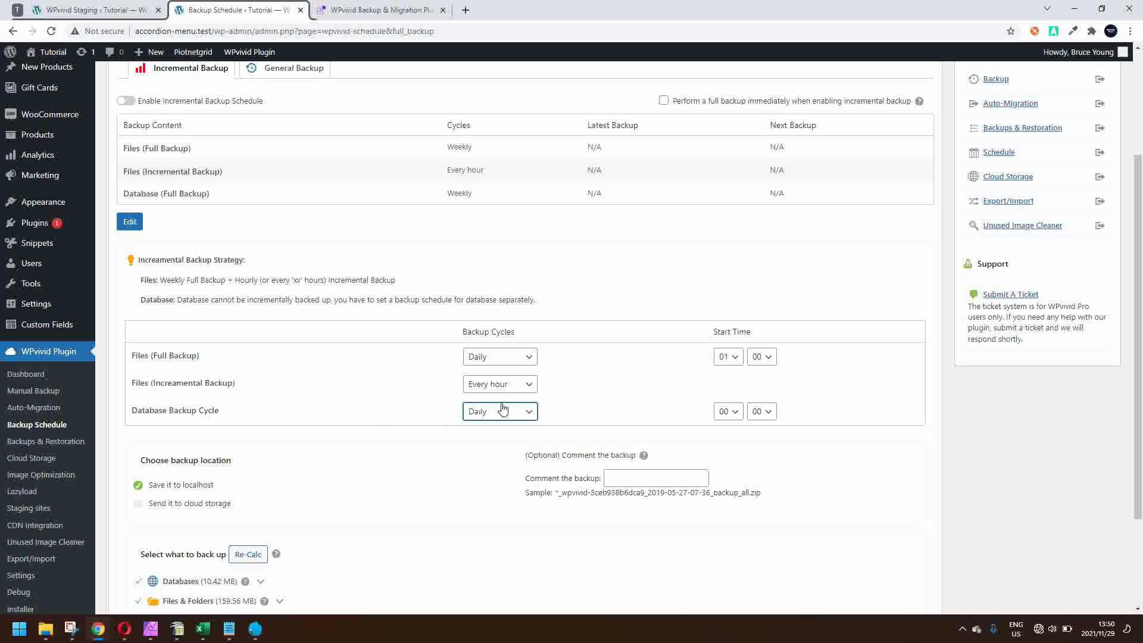
click(510, 357)
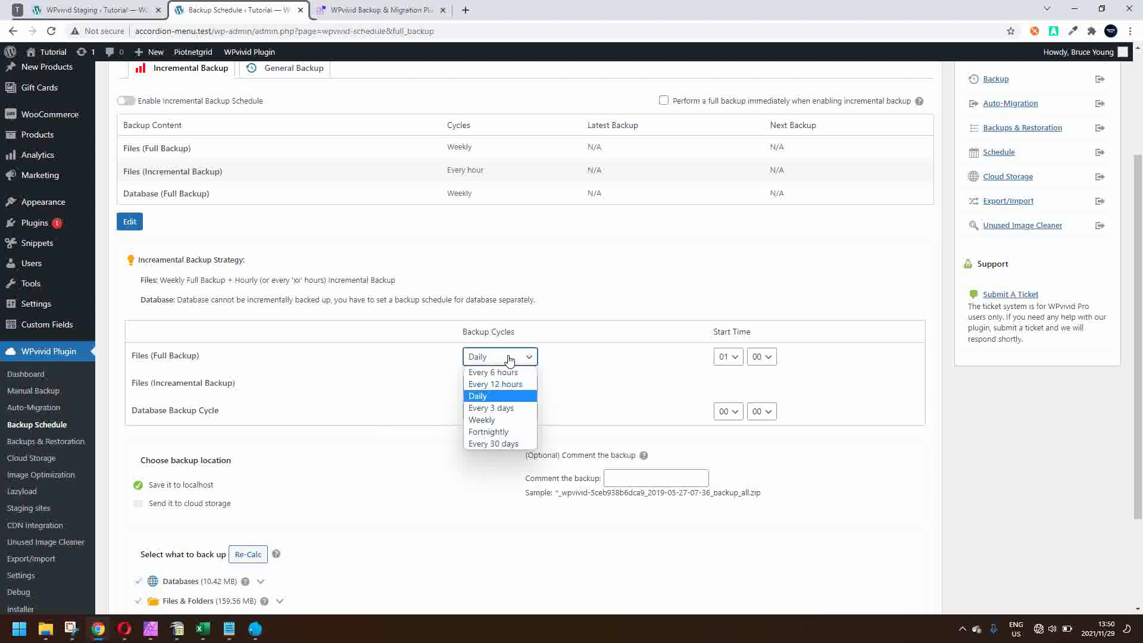
click(499, 420)
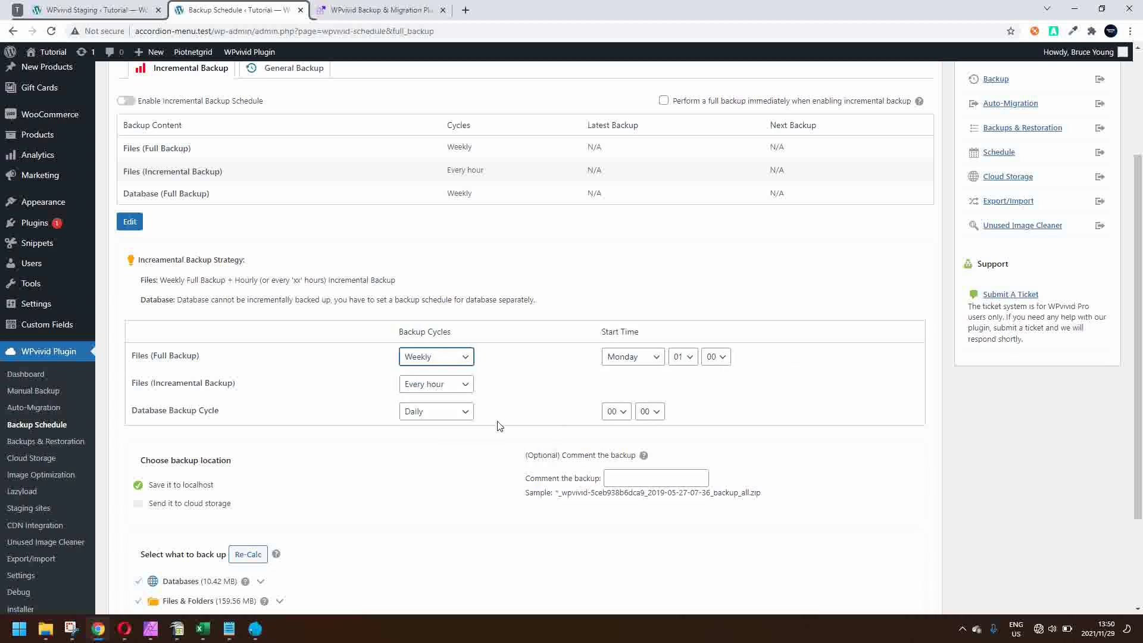
click(441, 392)
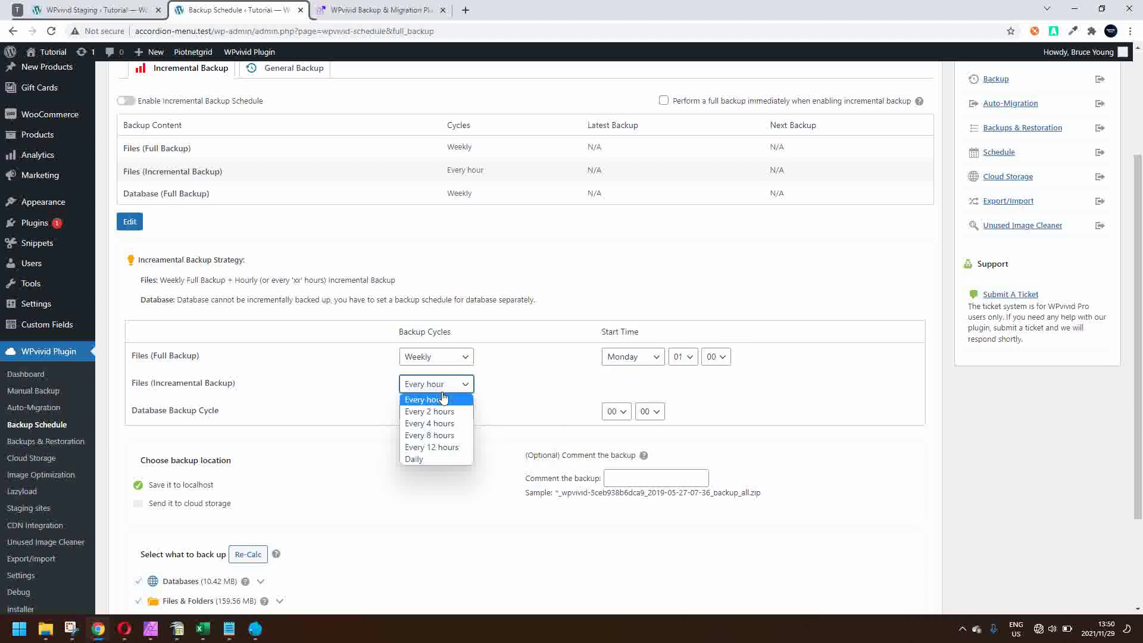
click(442, 437)
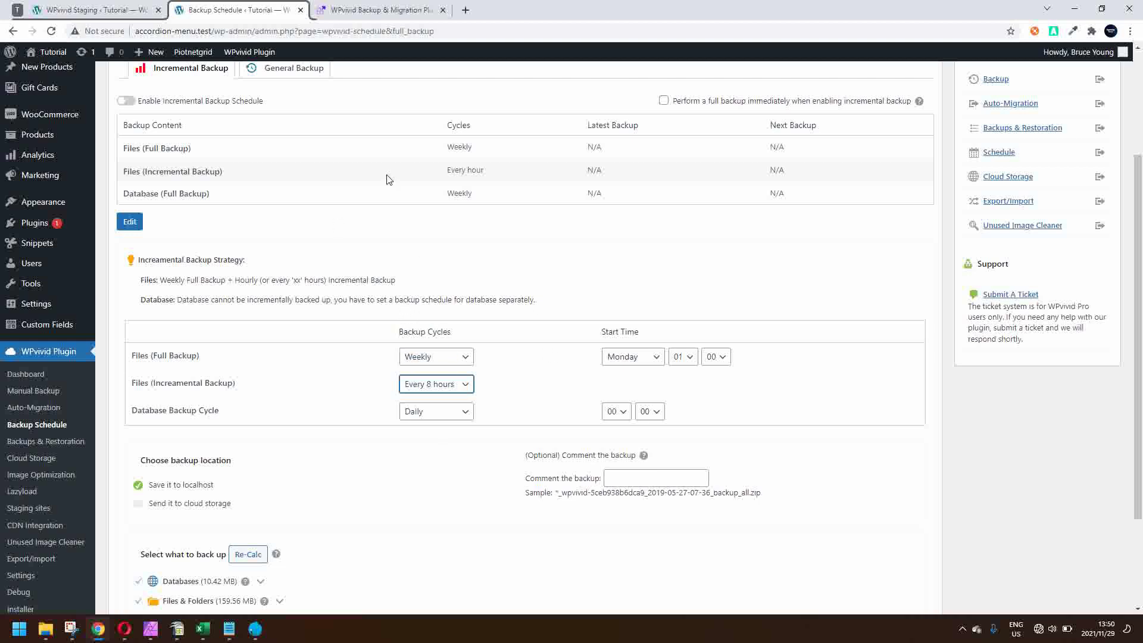
Step: Review the incremental schedule's backup location, backup content, and the option to perform a full backup immediately
scroll(367, 410, down, 3)
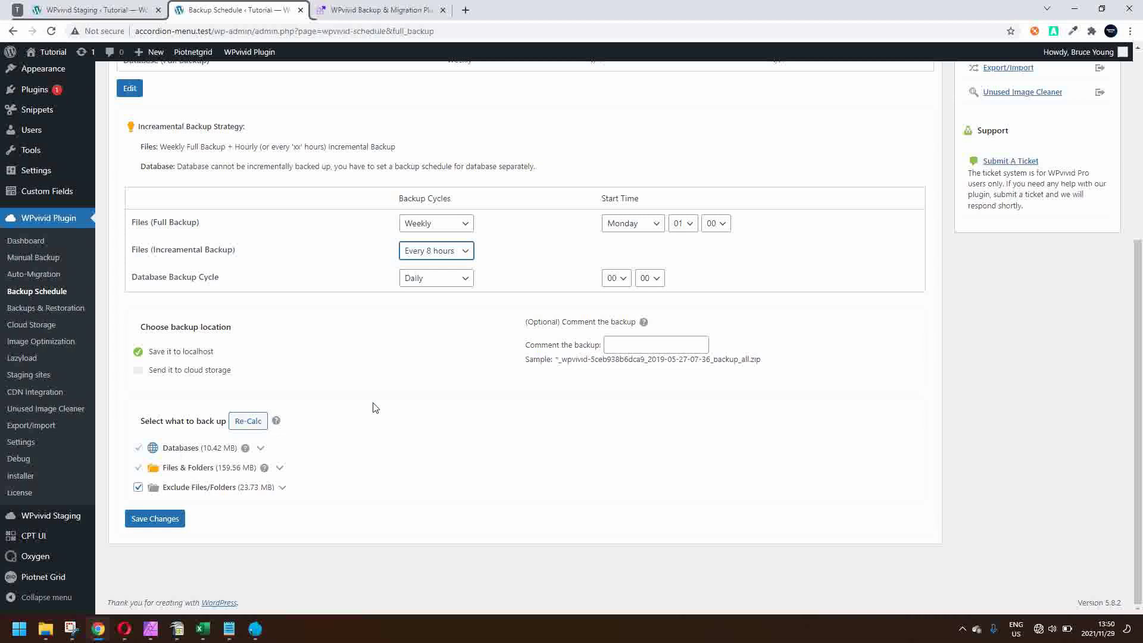
scroll(375, 408, up, 3)
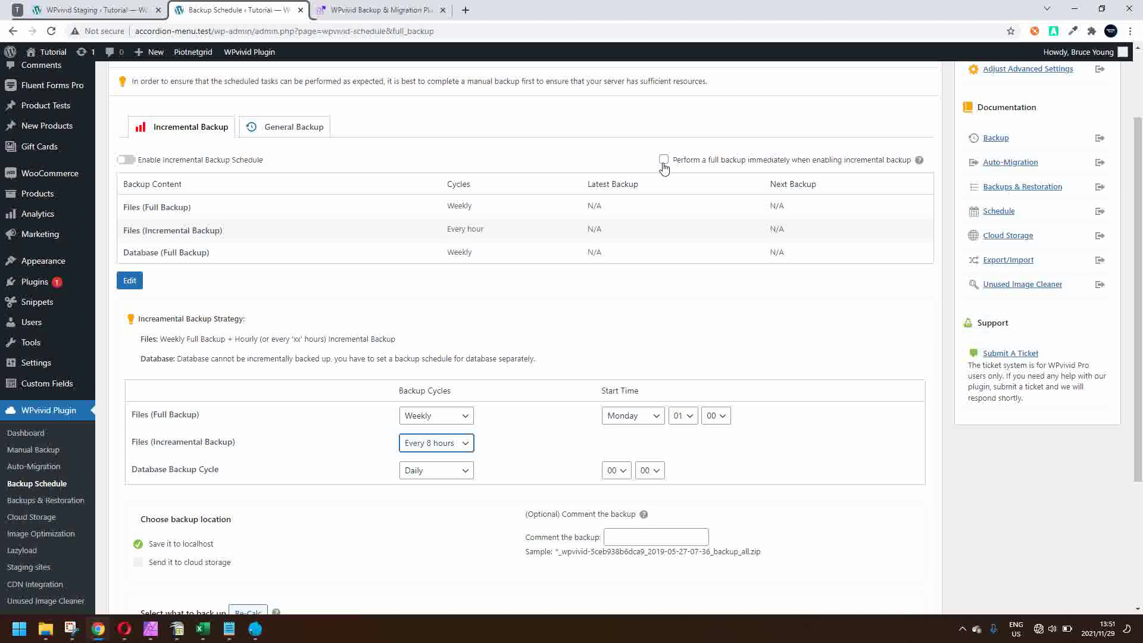
scroll(567, 249, down, 3)
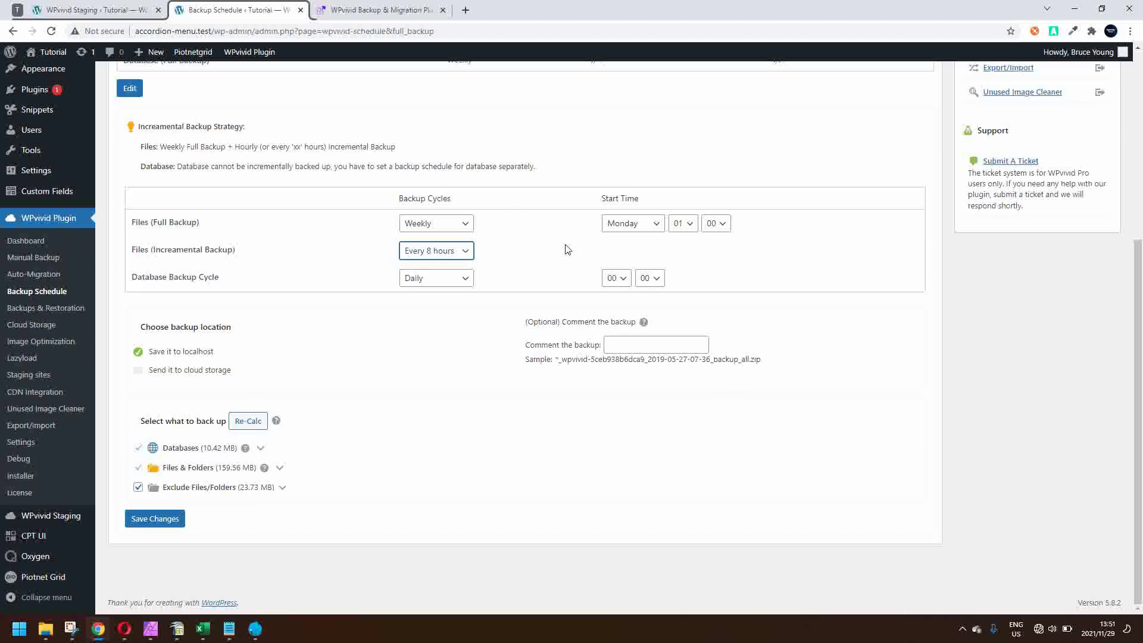
scroll(567, 249, up, 5)
scroll(567, 248, down, 5)
Step: Open the Backups & Restoration page and set the localhost backup list to display All Backups
click(52, 309)
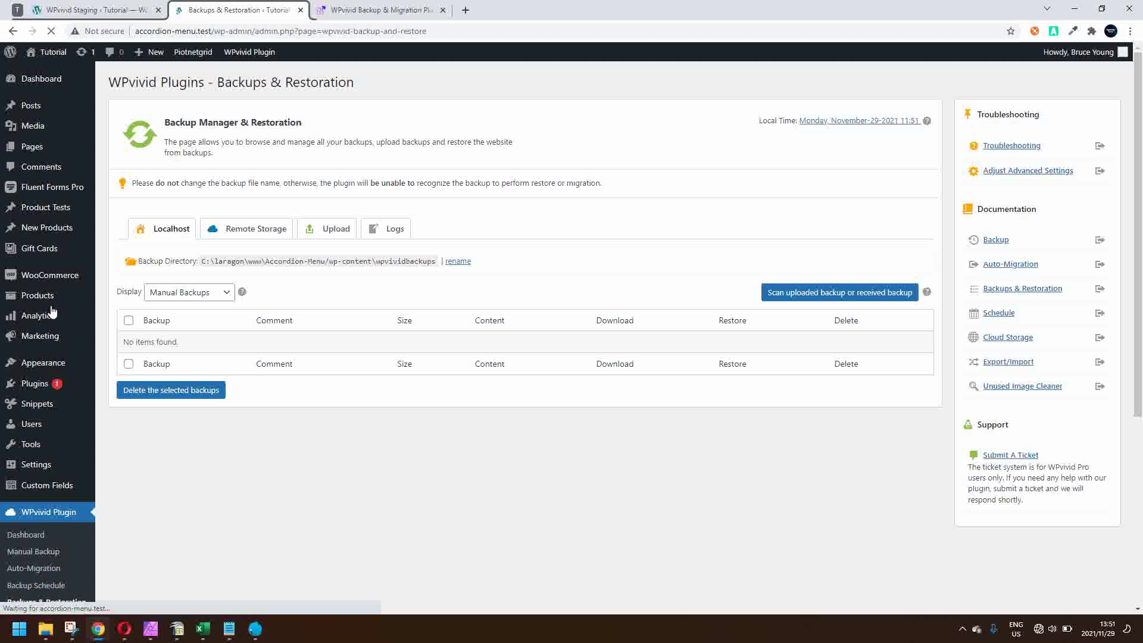
mouse_move(57, 312)
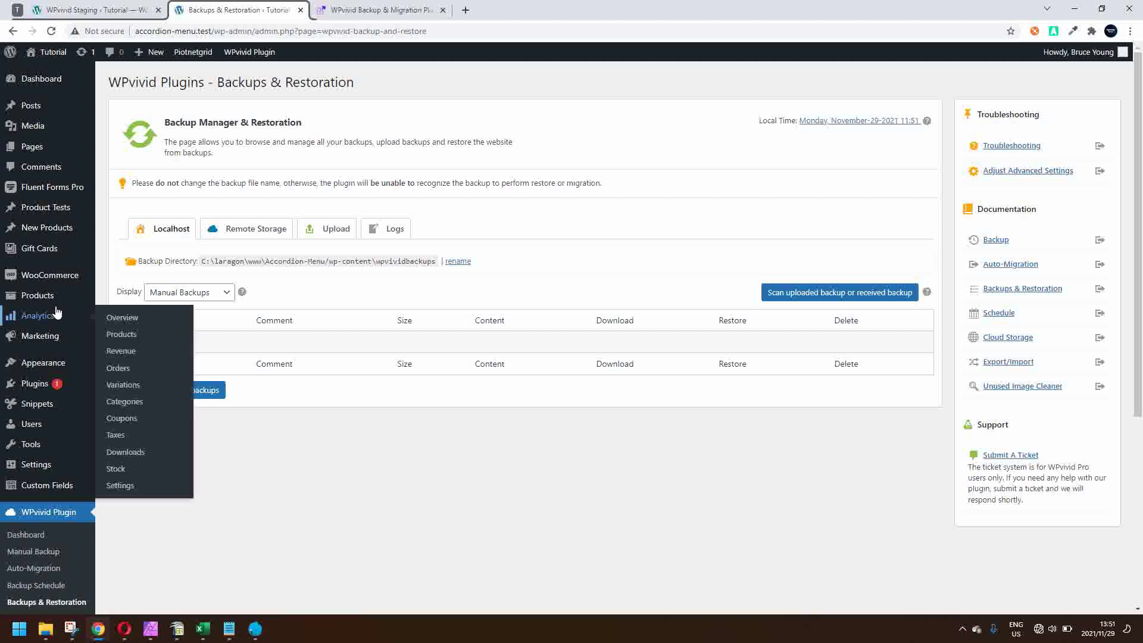
click(210, 293)
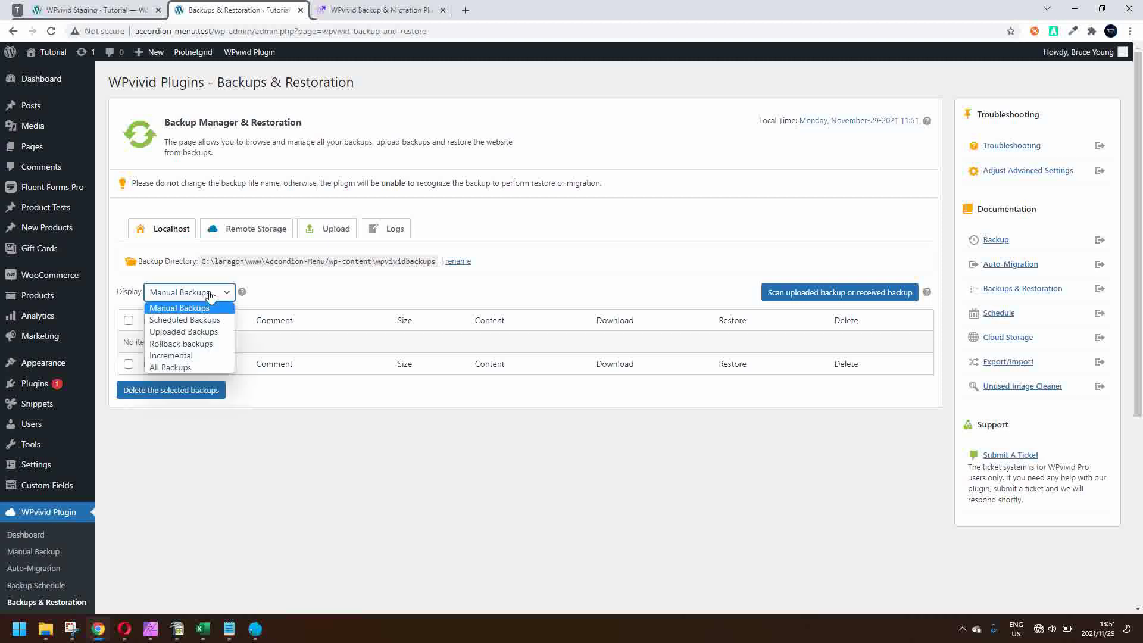
click(195, 373)
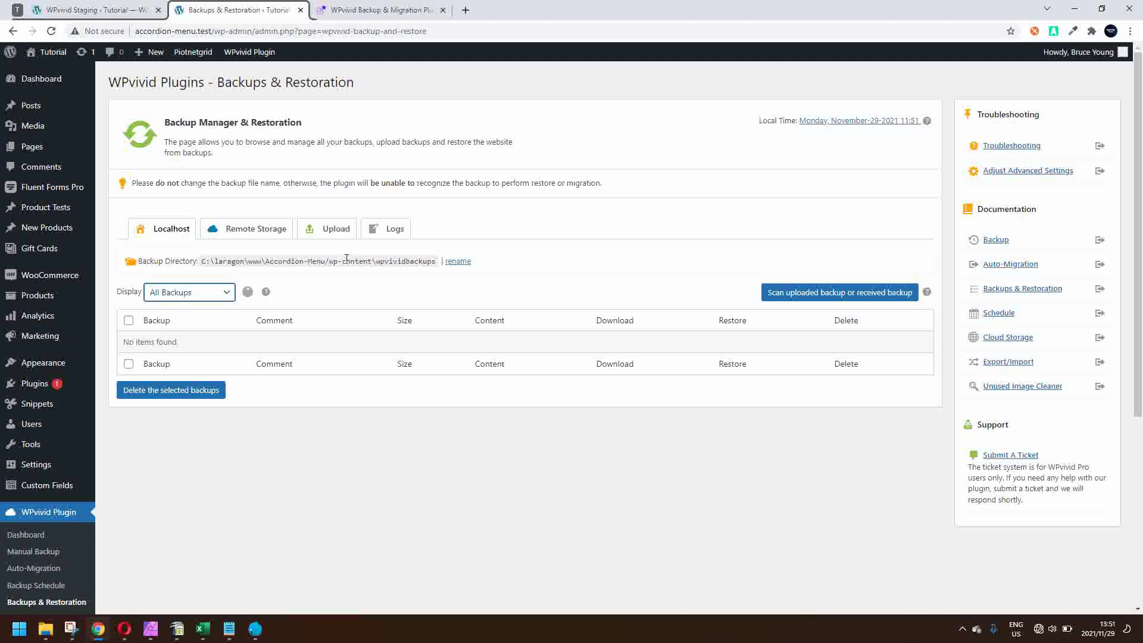
Step: Examine the remote storage backups and the area for uploading backup files on the Backups & Restoration page
click(254, 230)
scroll(255, 234, down, 3)
scroll(254, 234, up, 3)
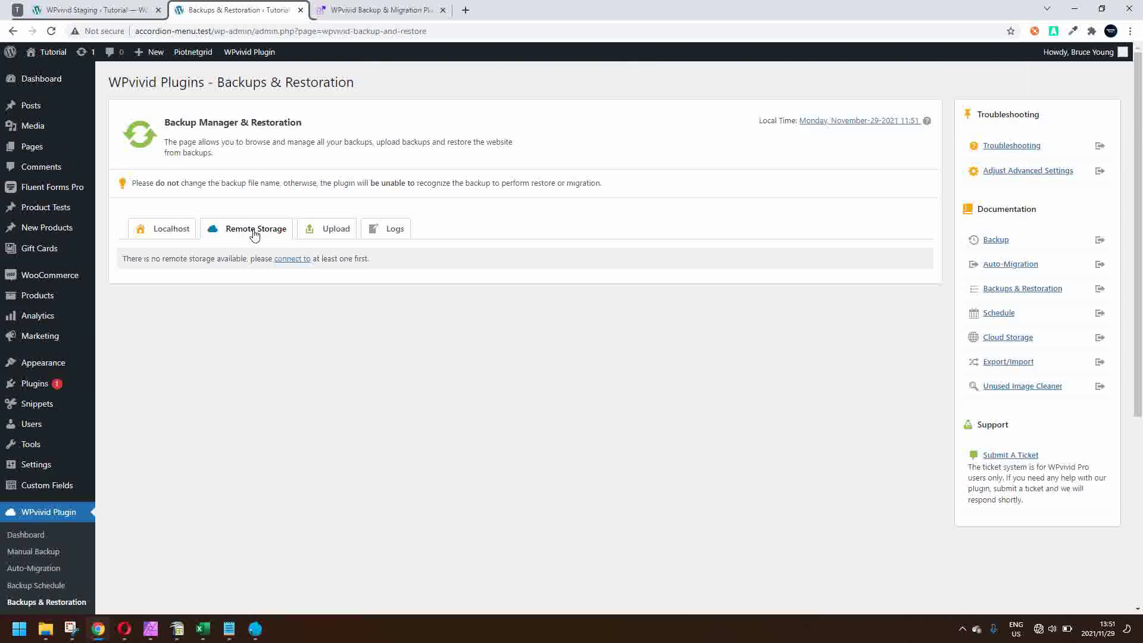
click(320, 232)
scroll(320, 236, down, 3)
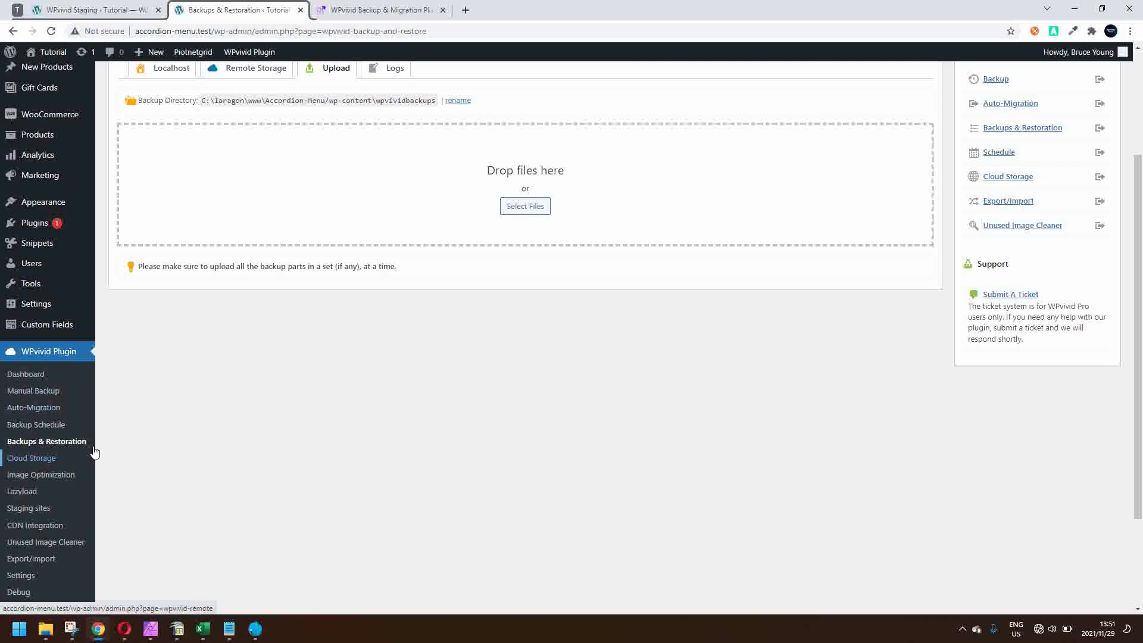
Step: Open the Auto-Migration page, generate a site key that expires in 8 hours, and highlight the key text
click(42, 413)
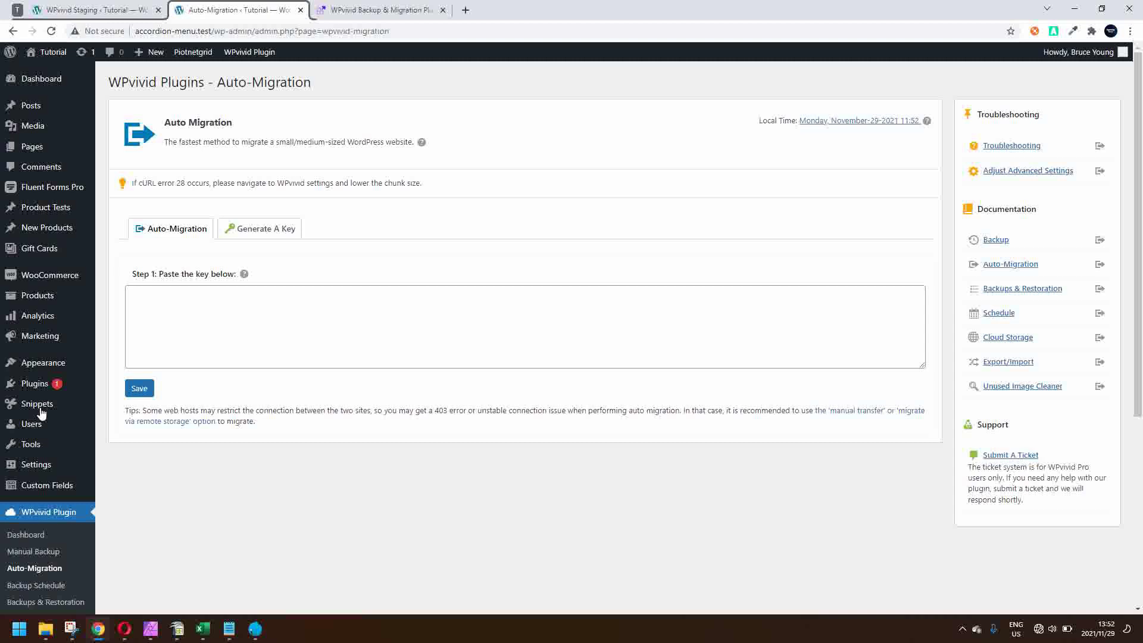
click(267, 229)
scroll(268, 234, down, 1)
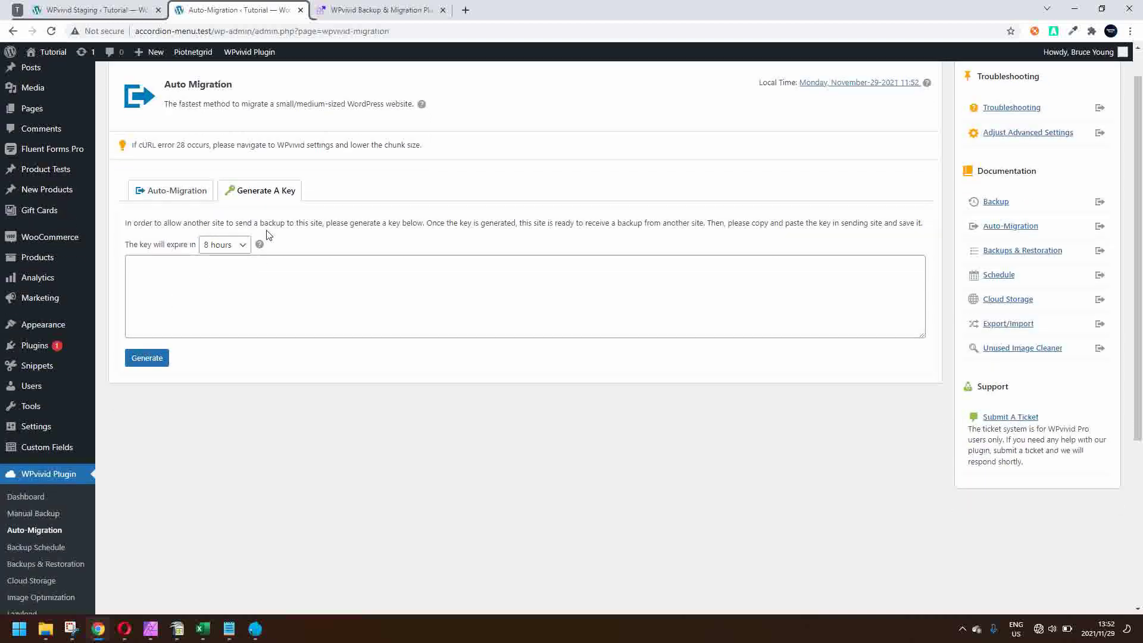
scroll(268, 235, down, 2)
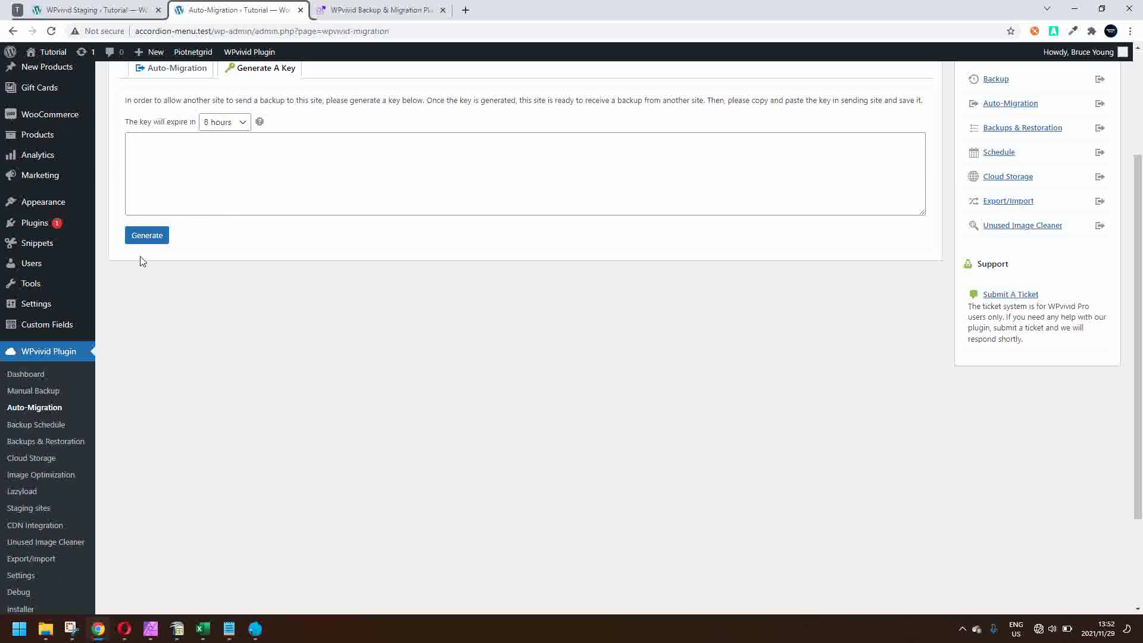
click(148, 240)
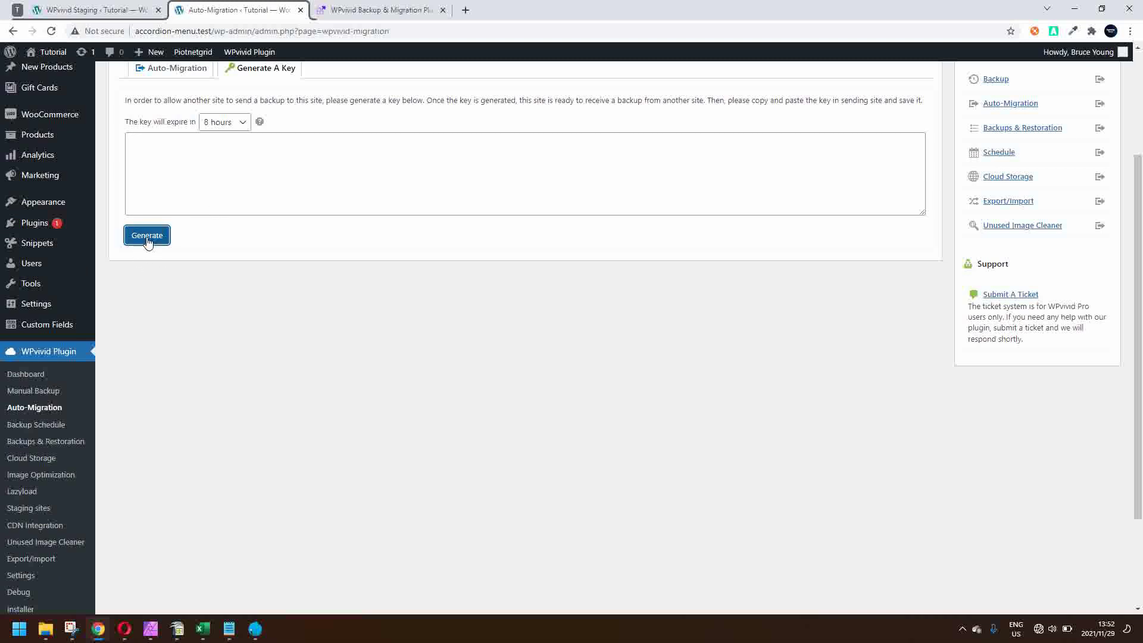
scroll(147, 241, up, 2)
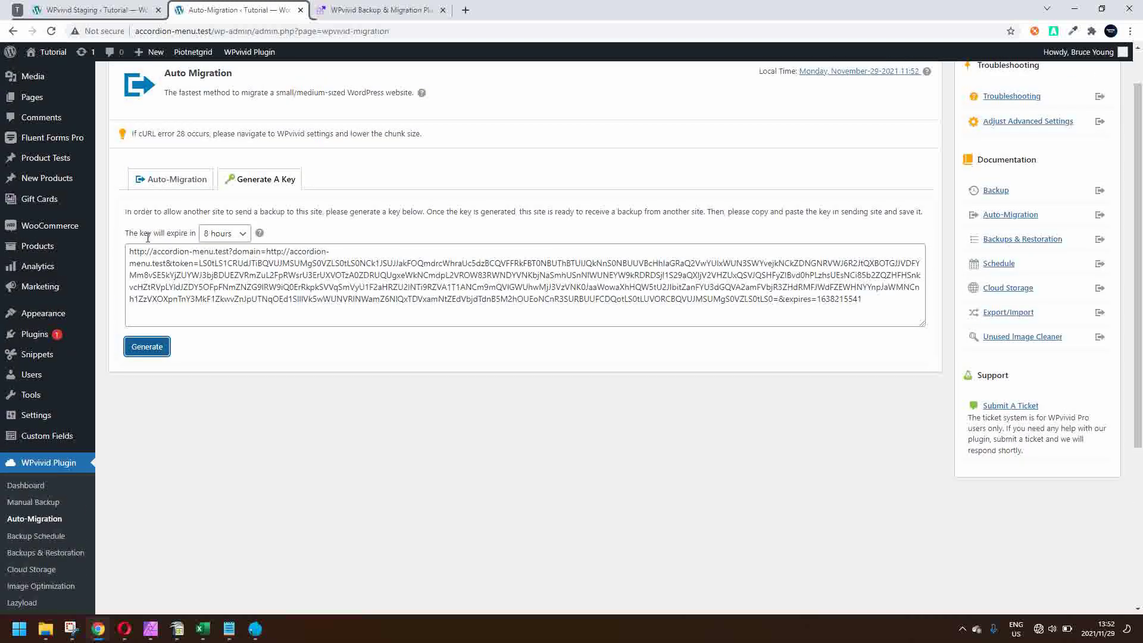
triple_click(247, 289)
shift+click(248, 288)
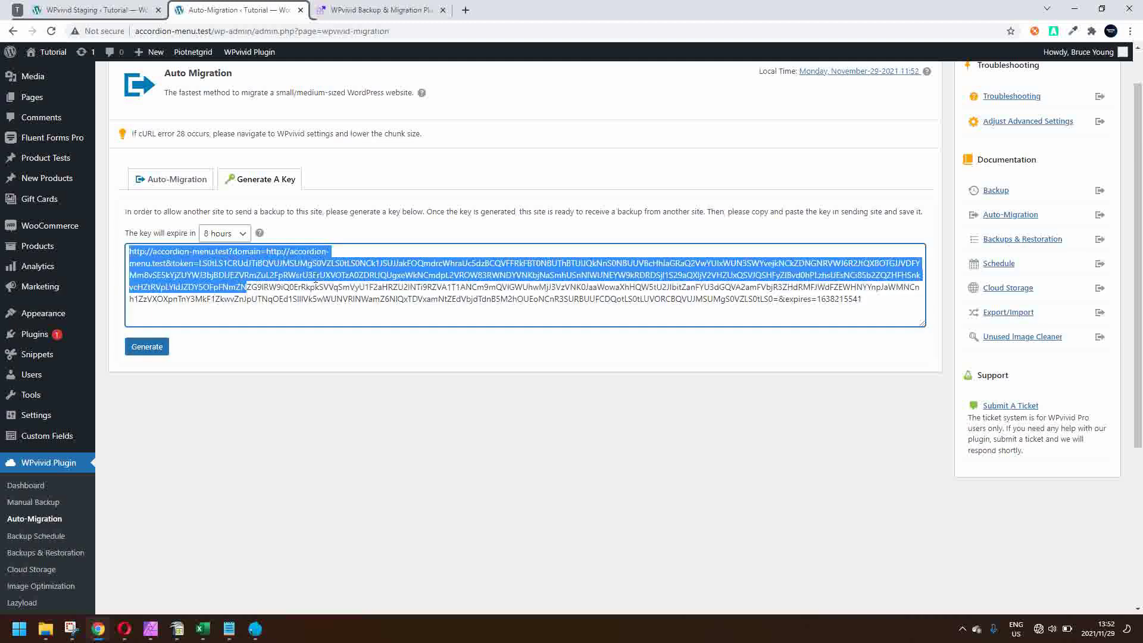
Step: Return to the Auto-Migration key entry form and place the cursor in its empty key field
click(174, 183)
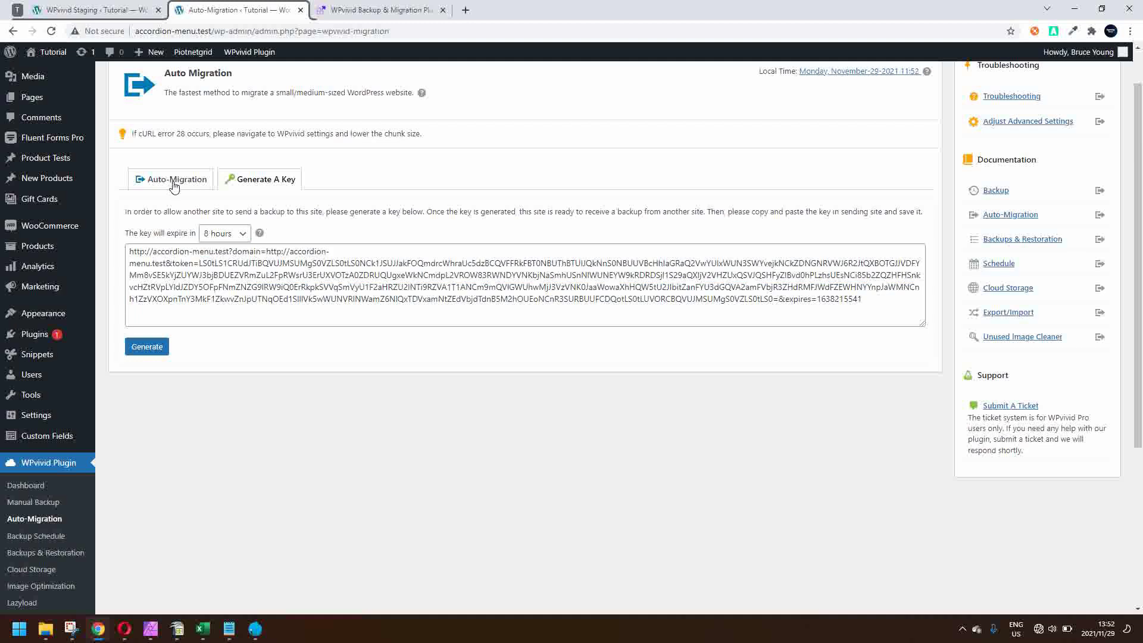
scroll(174, 183, down, 2)
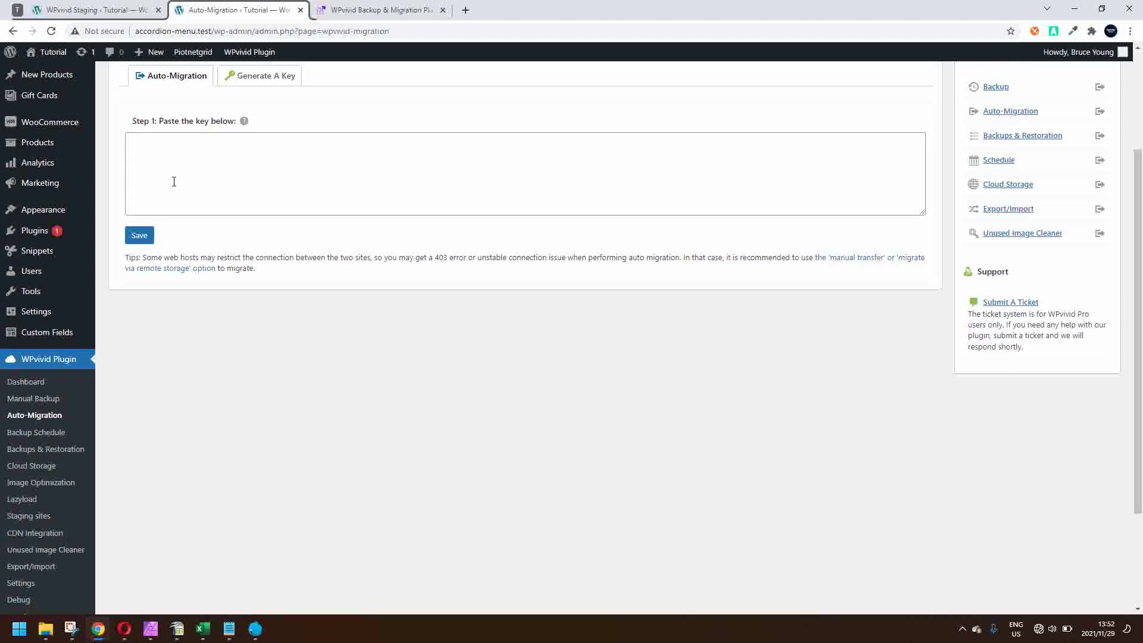
click(213, 172)
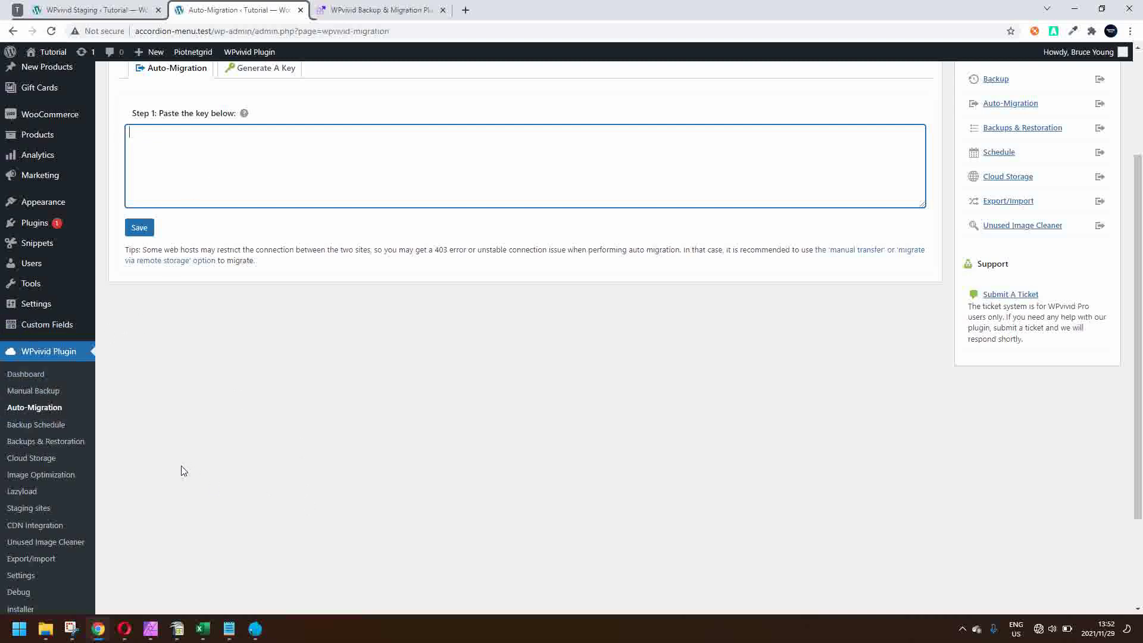
Step: Revisit the Backups & Restoration page and look over its localhost list of manual backups
click(59, 451)
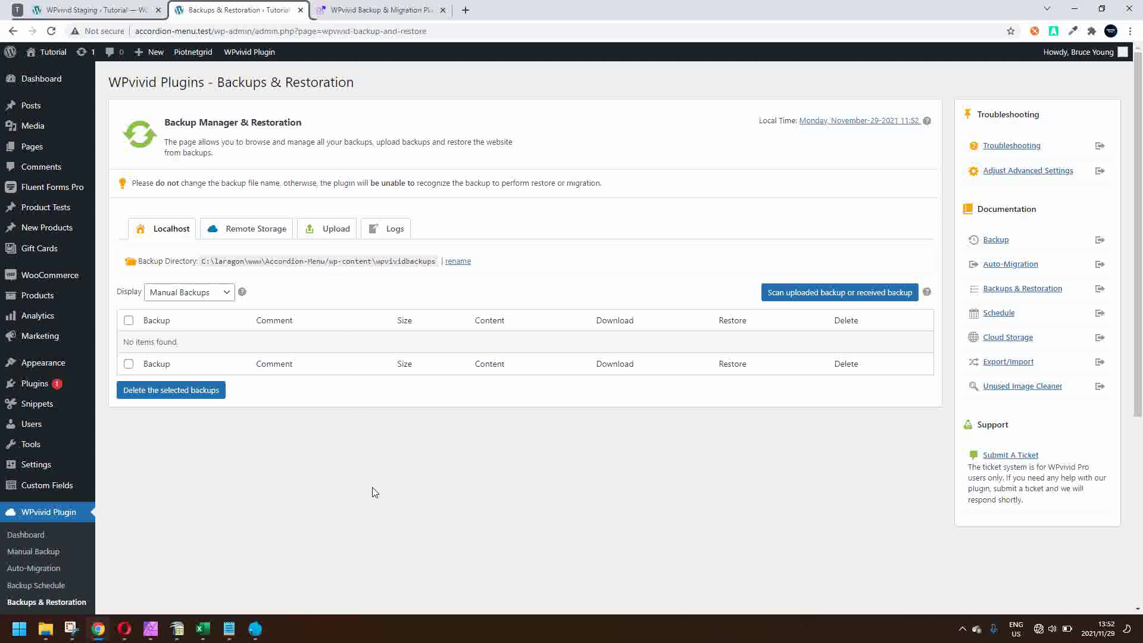
scroll(375, 492, down, 3)
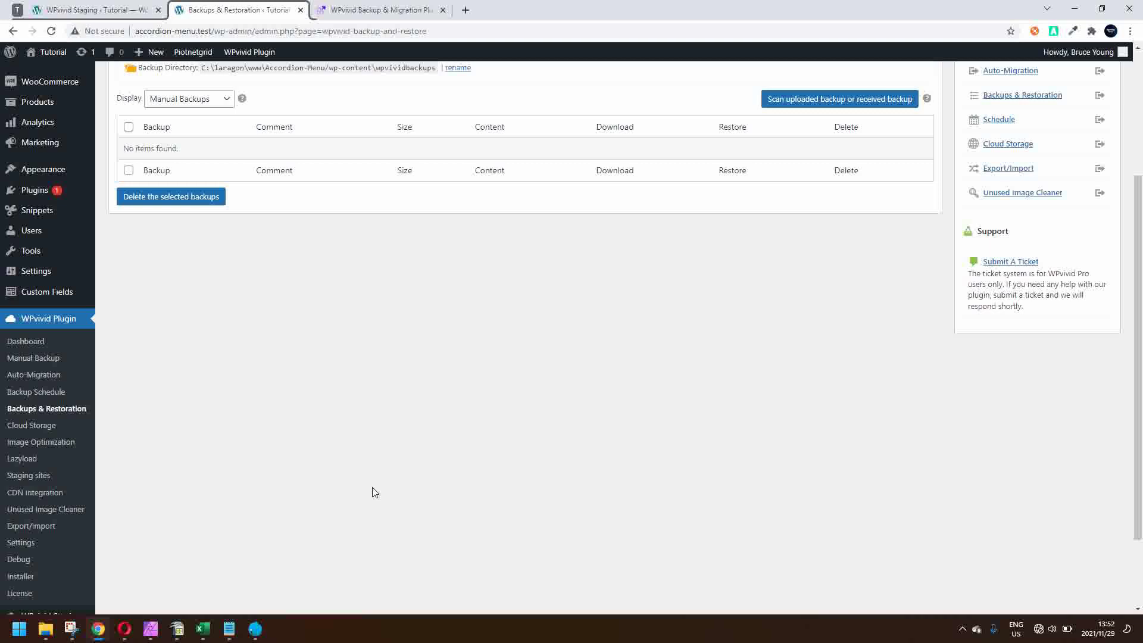
scroll(374, 492, down, 2)
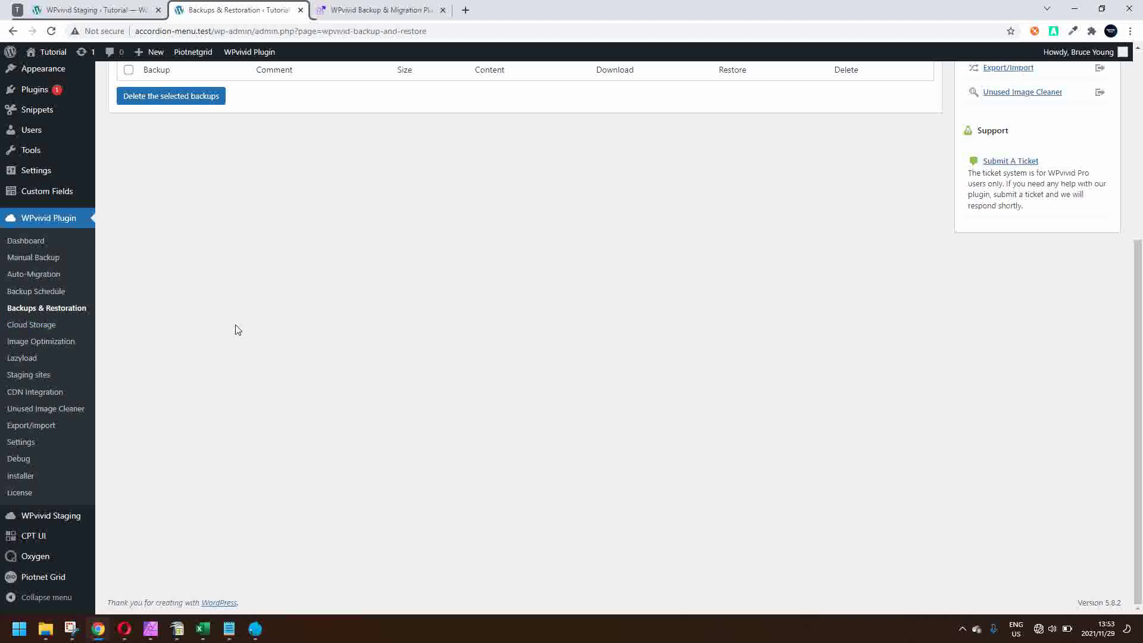
Step: Open the Image Optimization page, dismiss the alert, and examine the bulk optimization options and optimized images list
click(43, 352)
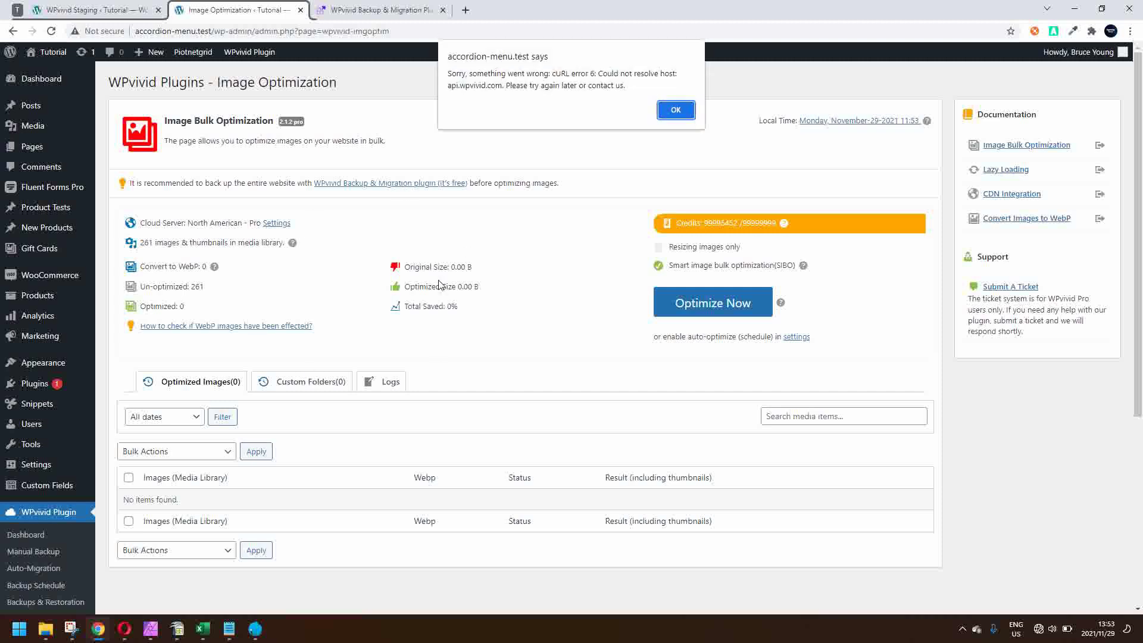
click(674, 111)
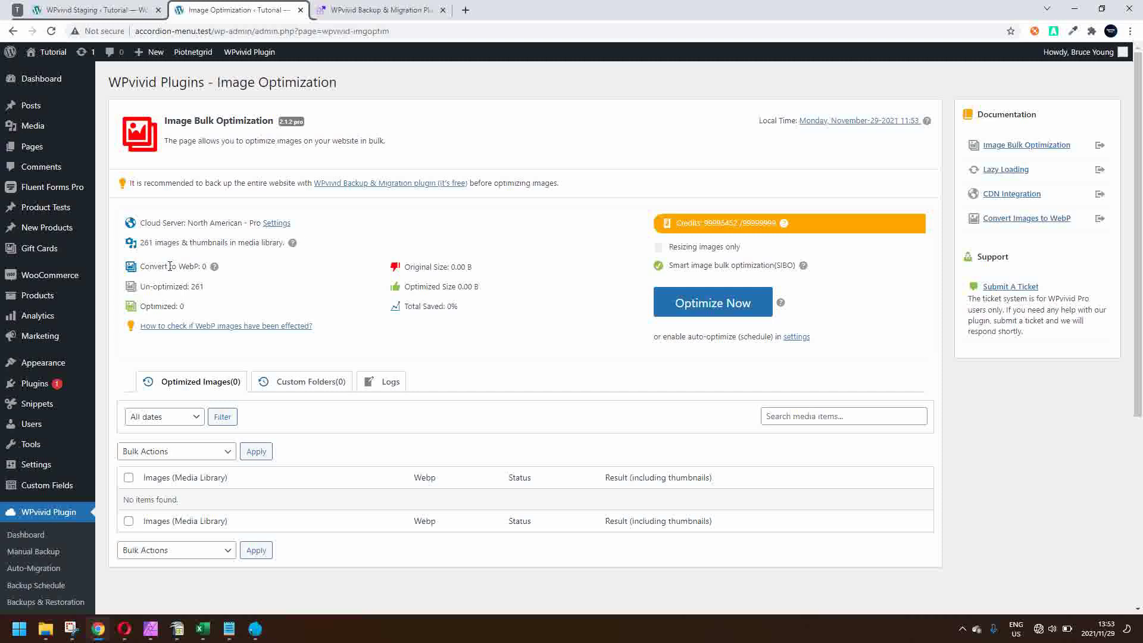
scroll(170, 266, down, 5)
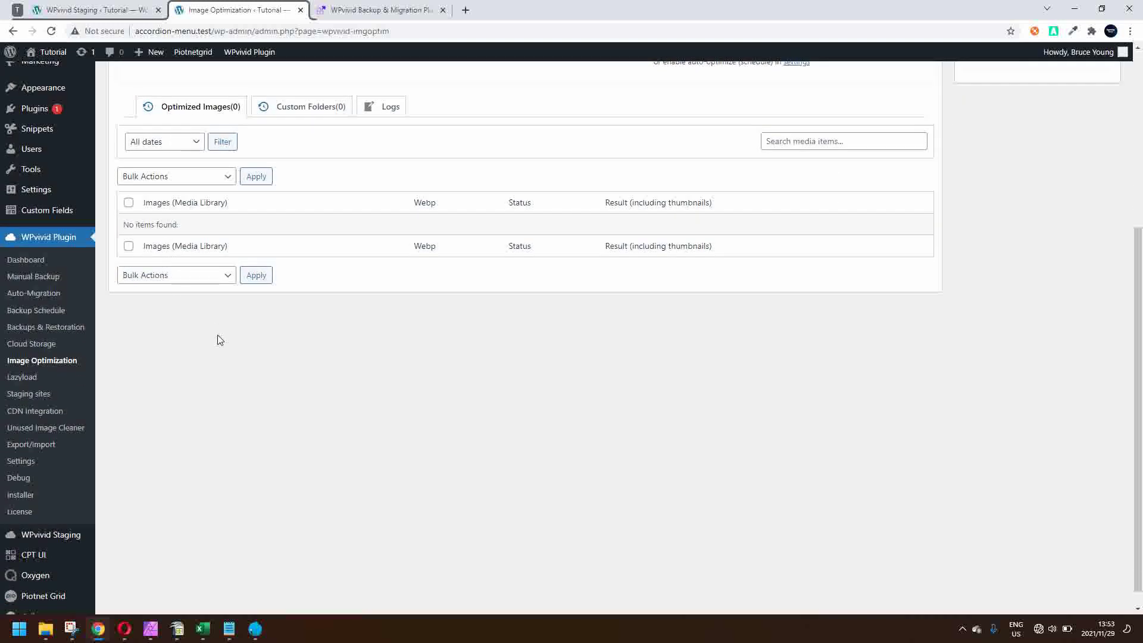
Step: Open the Lazyload page and examine its media type, location, script placement, animation, and image exclusion settings
click(15, 378)
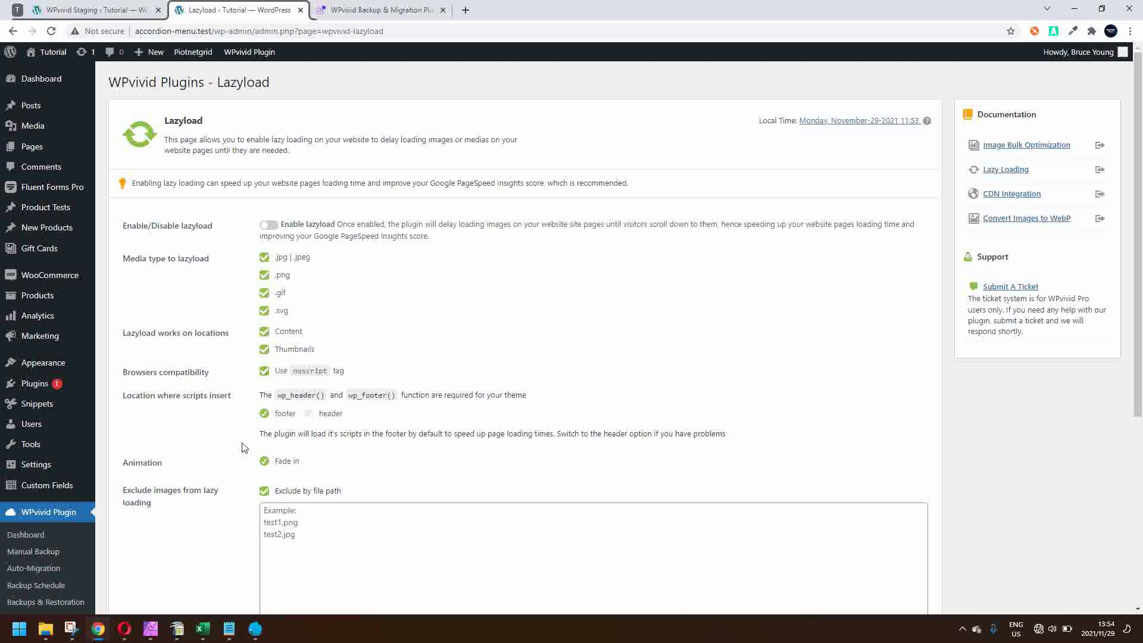
scroll(242, 448, down, 2)
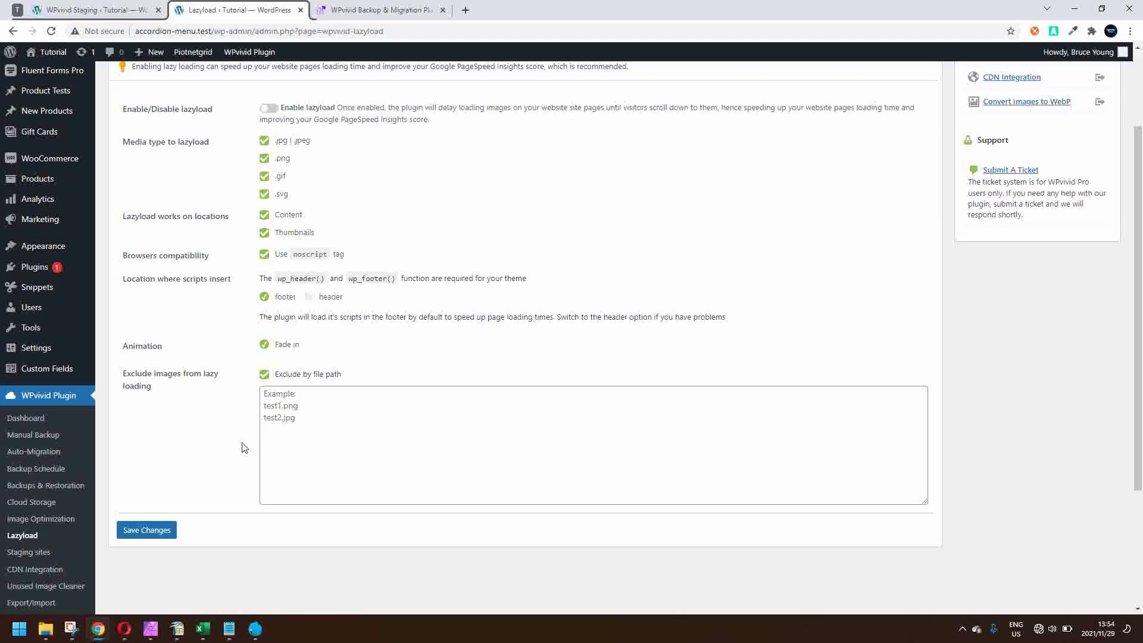
scroll(242, 448, down, 2)
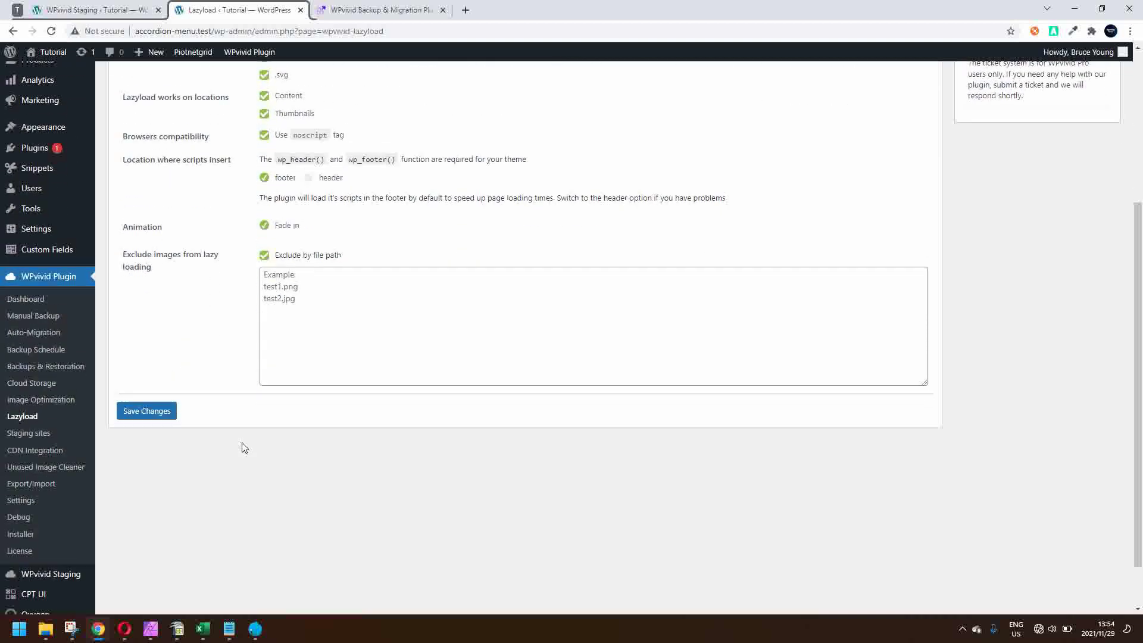
Step: Open the staging sites page and show the Custom Content options for updating the pxkmtche staging site from the live site
click(22, 424)
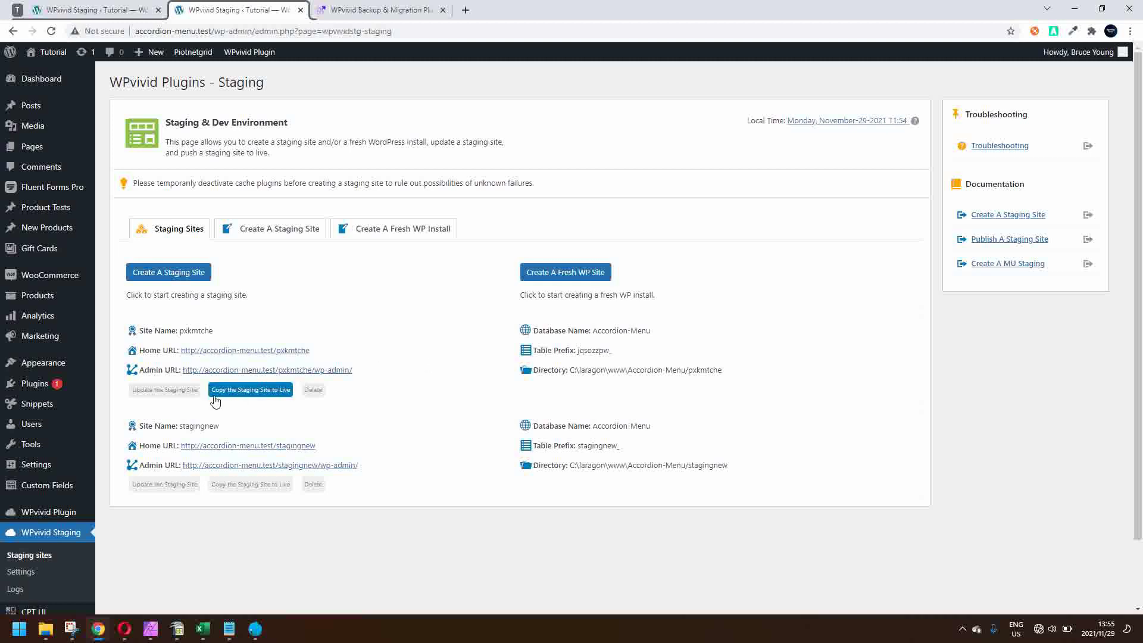
click(160, 391)
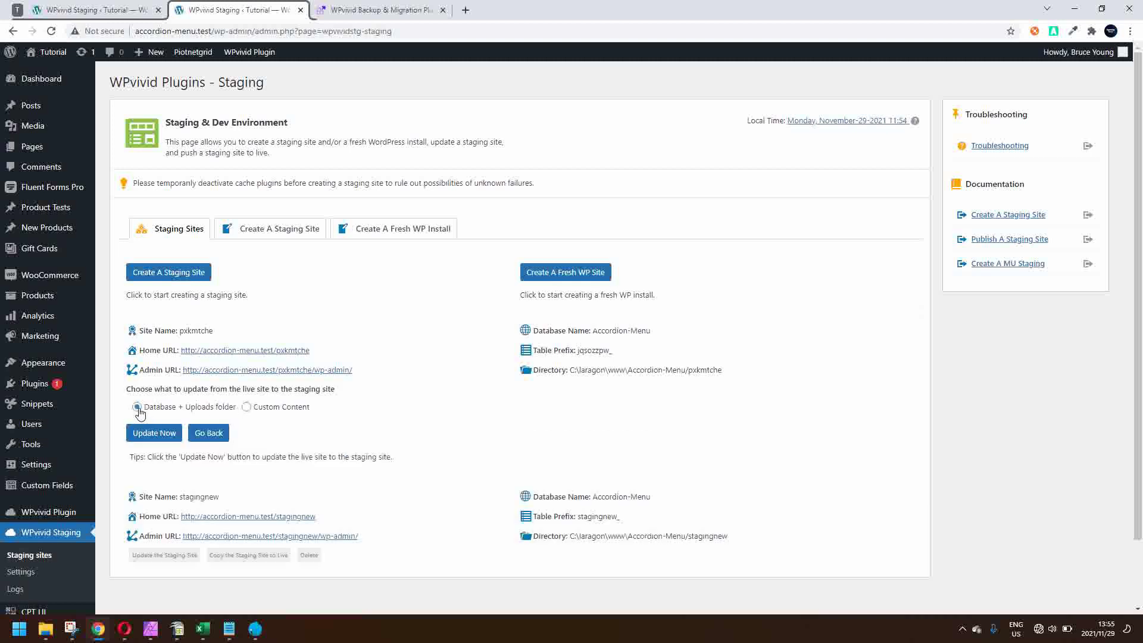
click(247, 408)
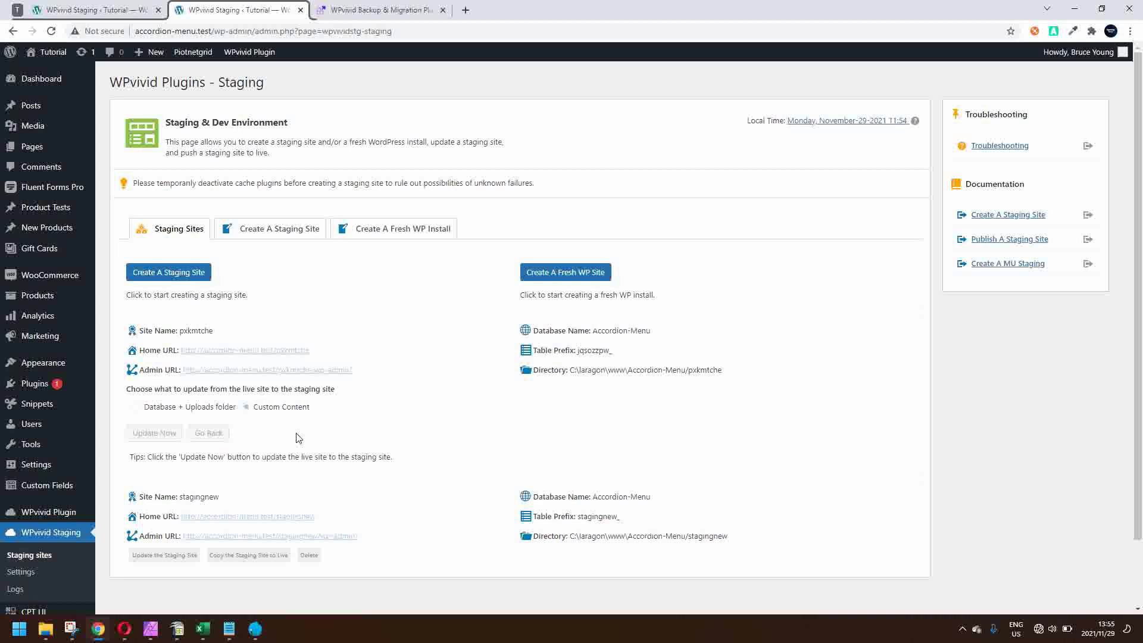
scroll(298, 438, down, 1)
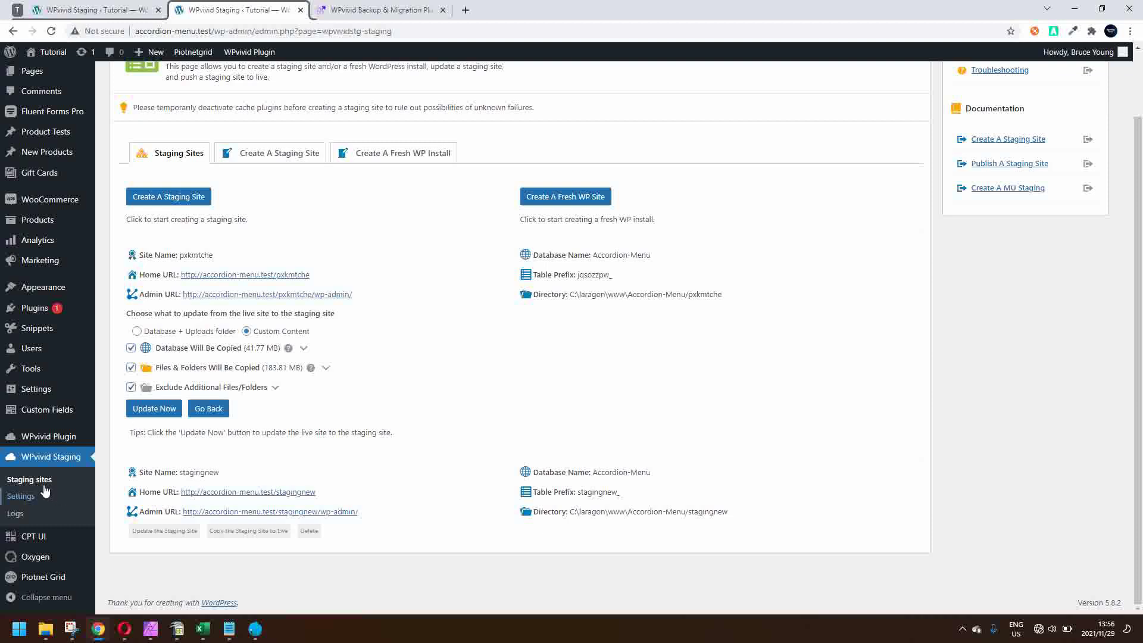
Step: Open the CDN Integration page from the WPvivid Plugin section and examine its CDN URL, directory, and exclusion settings
click(58, 439)
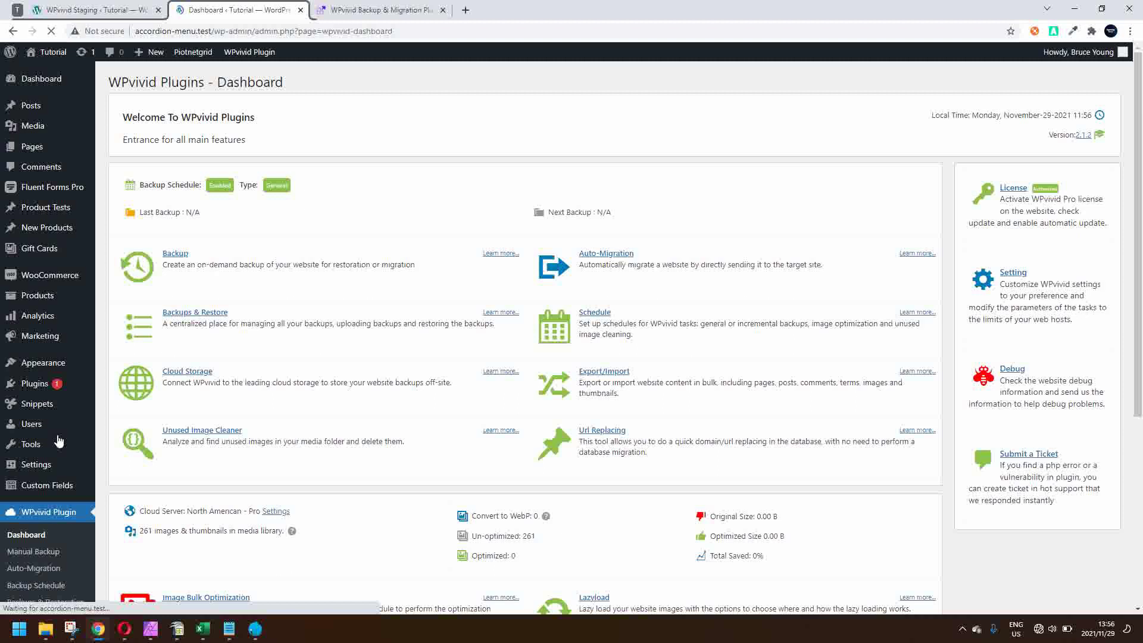
scroll(58, 441, down, 5)
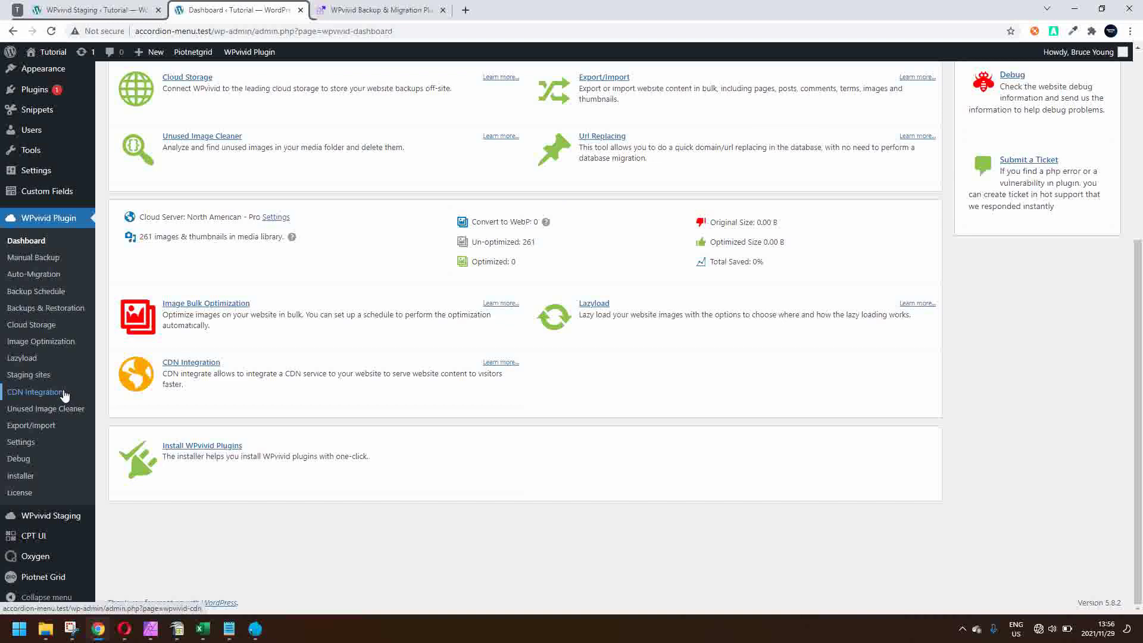
click(23, 398)
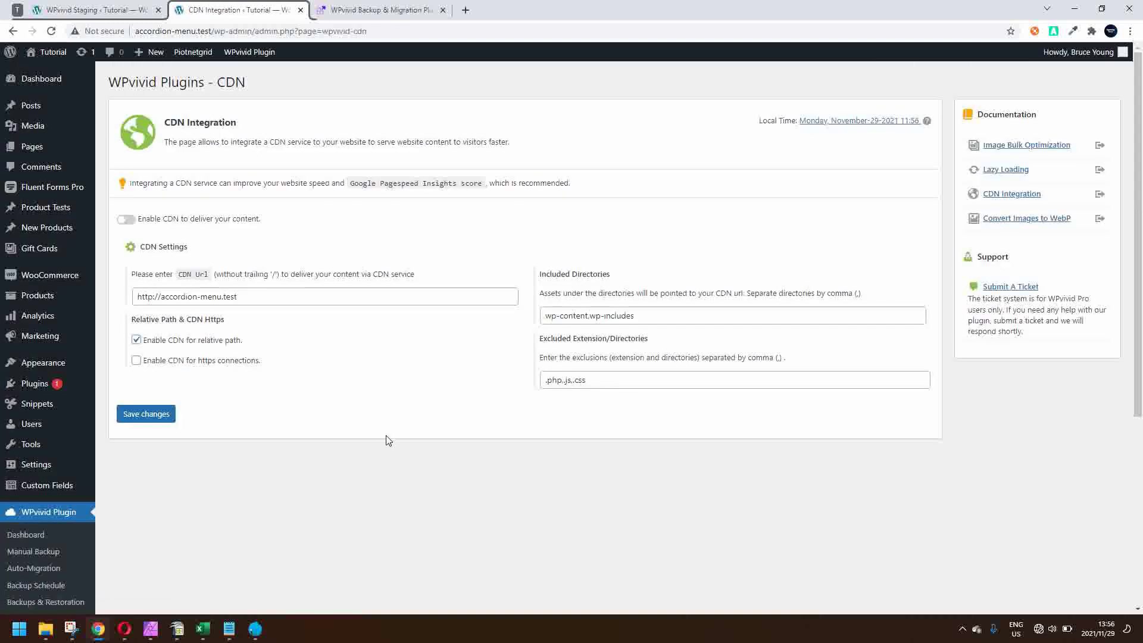
scroll(328, 292, down, 3)
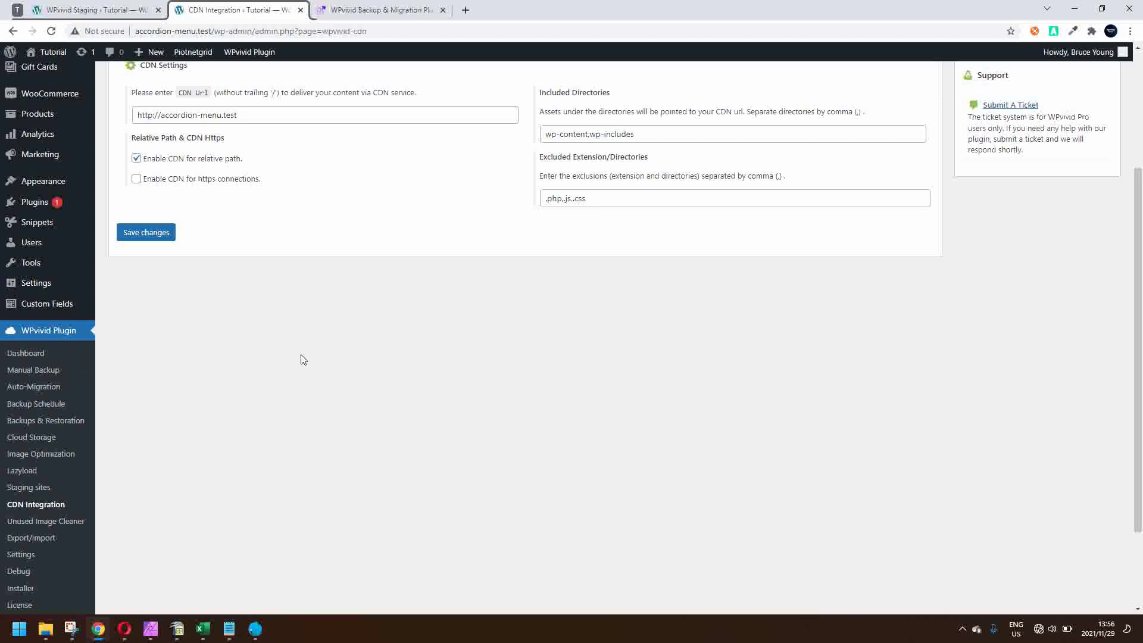
Step: Look through the Unused Image Cleaner's list of unused images, and view the post type options on the Export/Import page
click(39, 528)
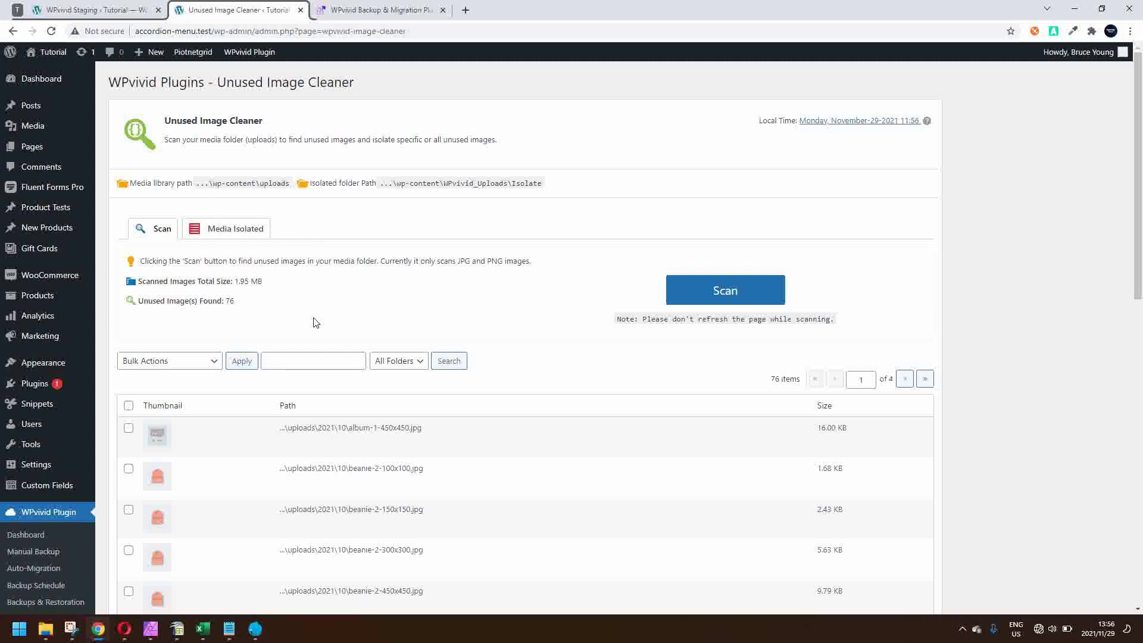
scroll(314, 319, down, 10)
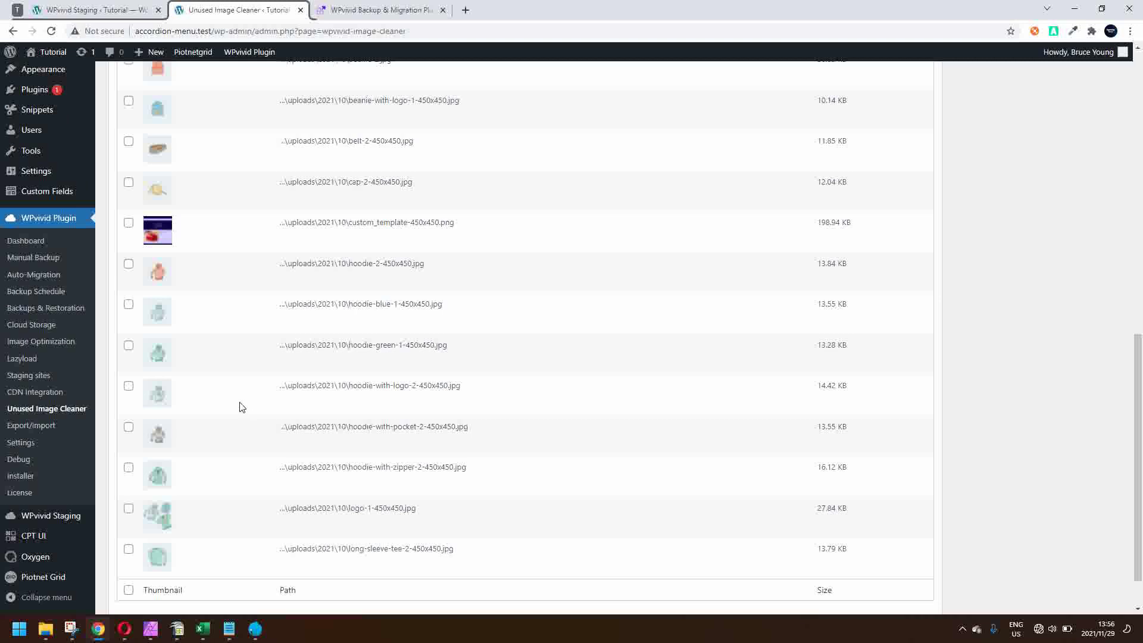
click(52, 426)
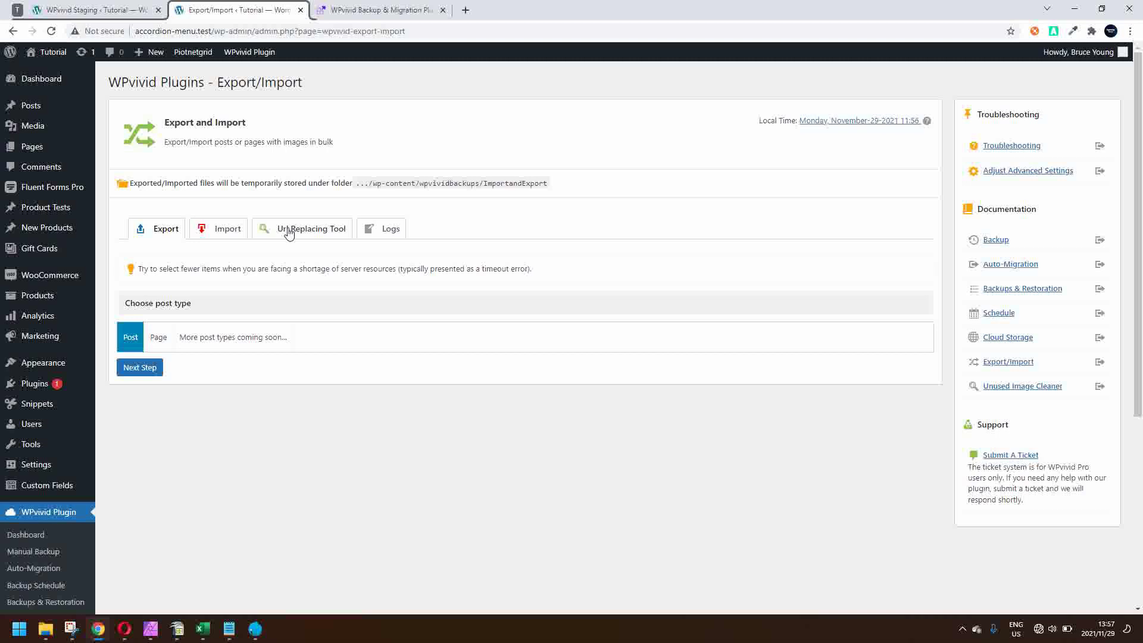
scroll(288, 233, down, 5)
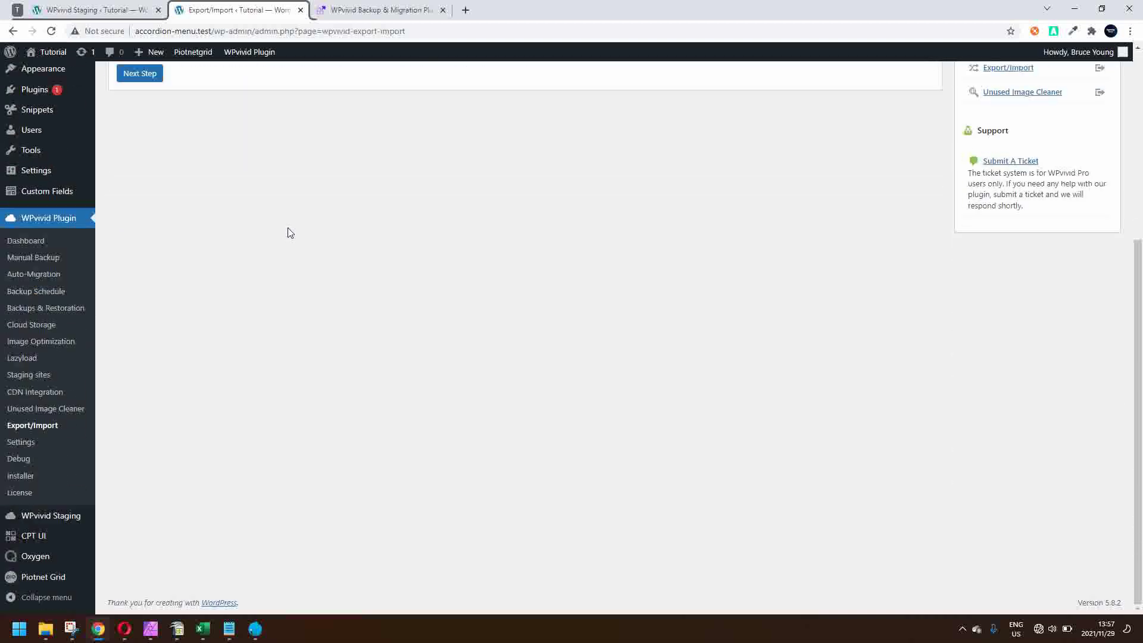
scroll(379, 166, up, 5)
scroll(379, 164, down, 5)
Step: Open the WPvivid settings and examine the Roles & Capabilities list and the Unused Image Cleaner options
click(21, 442)
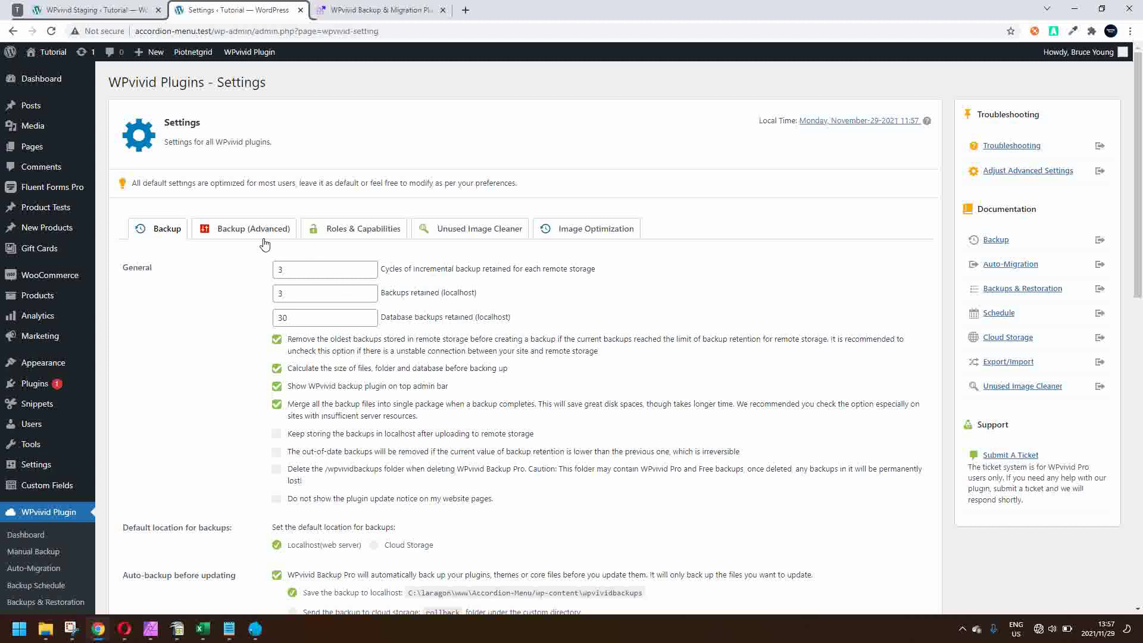
click(370, 229)
scroll(369, 226, down, 3)
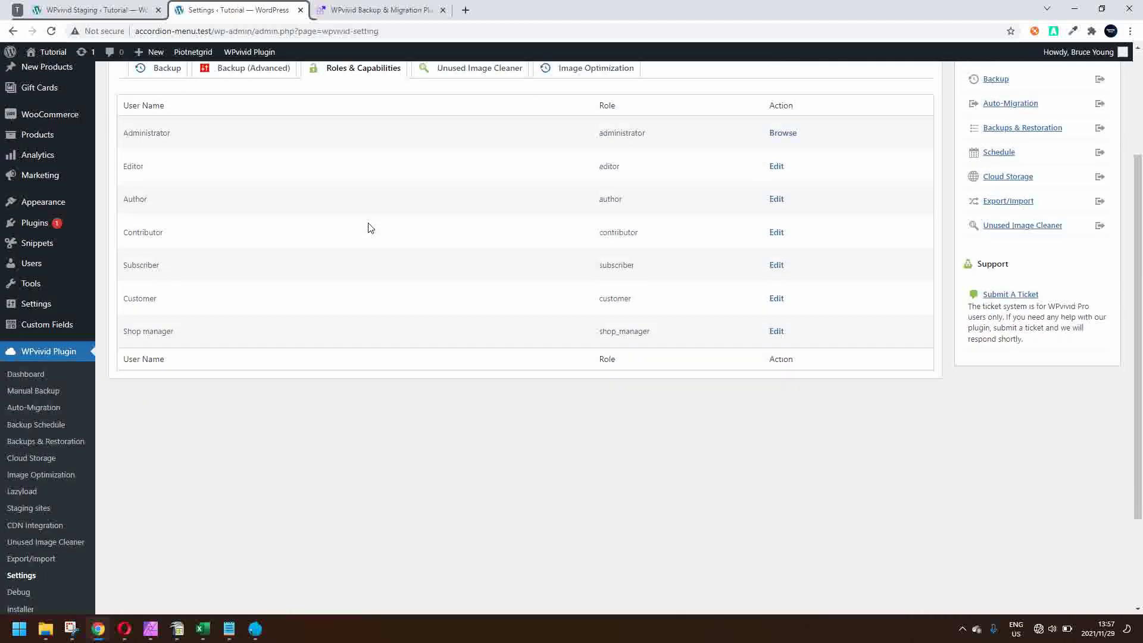
scroll(407, 330, up, 3)
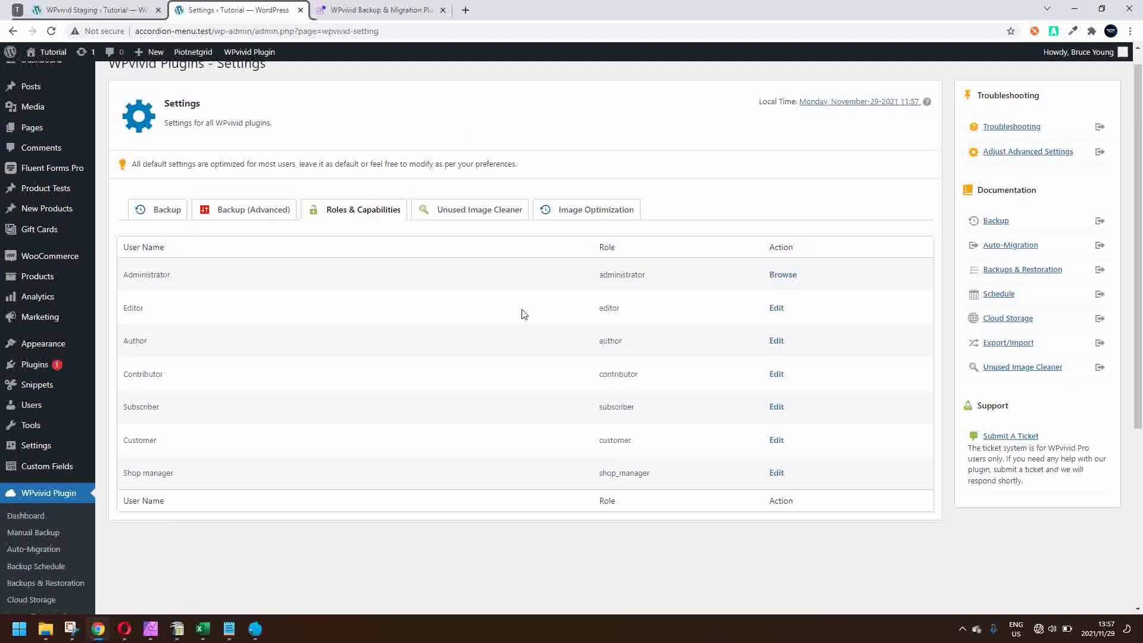
click(490, 218)
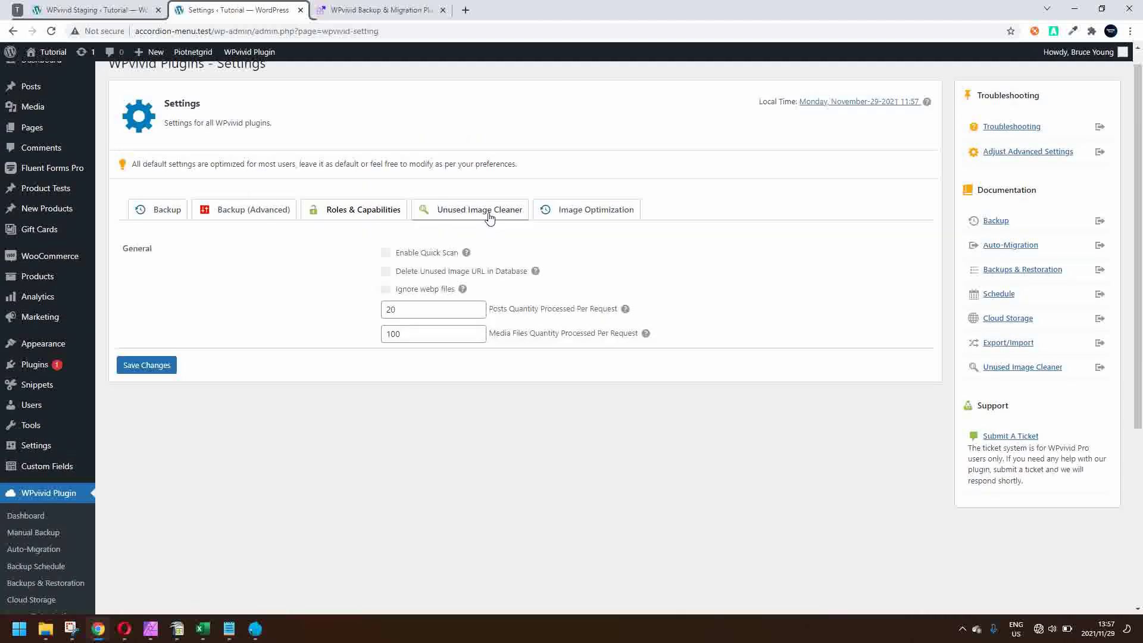
scroll(489, 218, down, 3)
scroll(490, 218, up, 2)
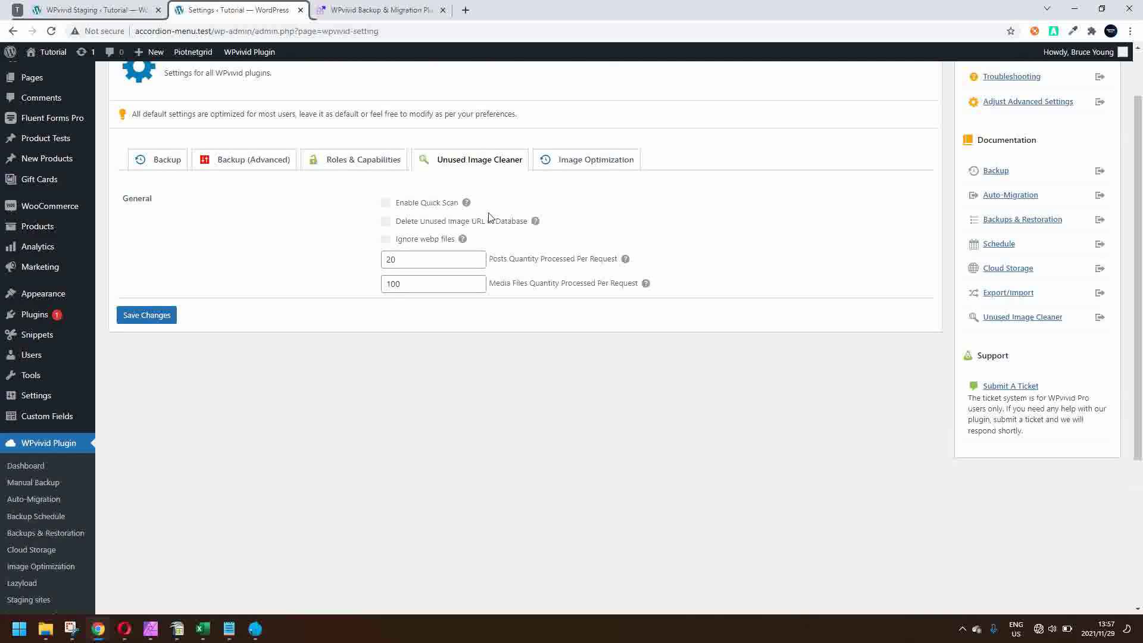
Step: Examine the Image Optimization settings, including compression mode, resizing, image sizes, Webp conversion, folder and file exclusions, and image backup
click(574, 169)
scroll(575, 169, down, 2)
scroll(576, 170, down, 1)
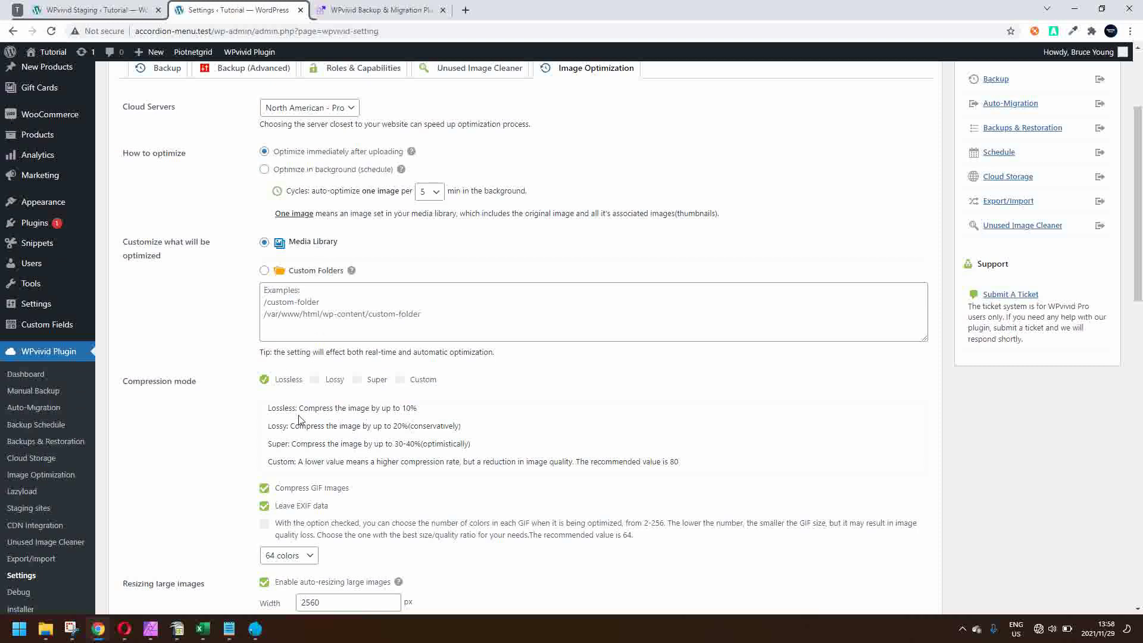
scroll(300, 417, down, 5)
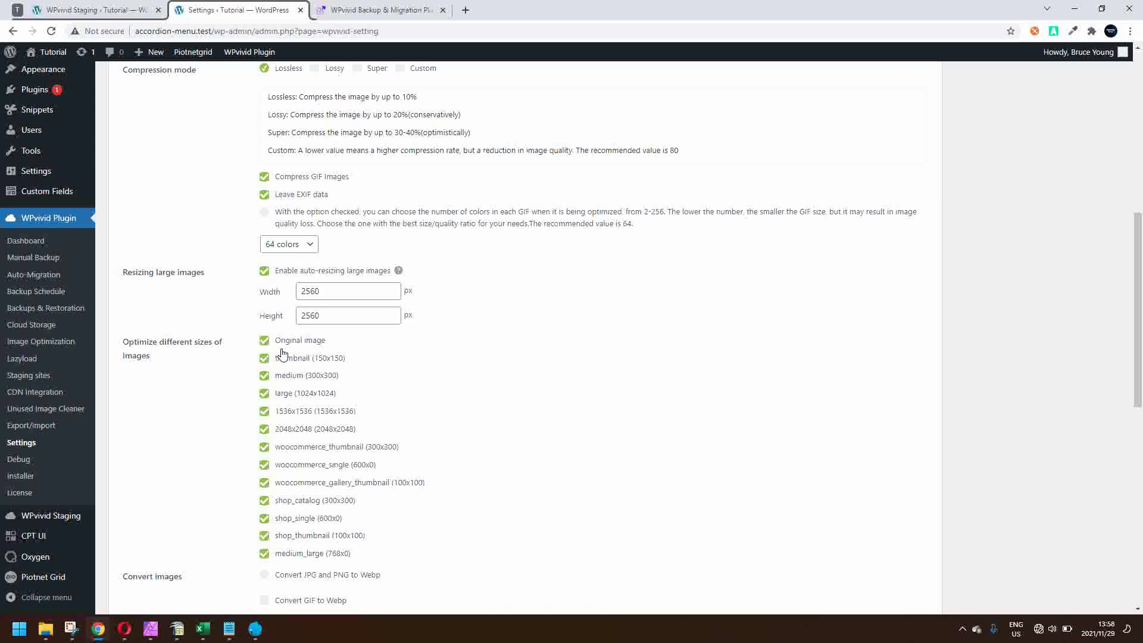
scroll(275, 379, down, 2)
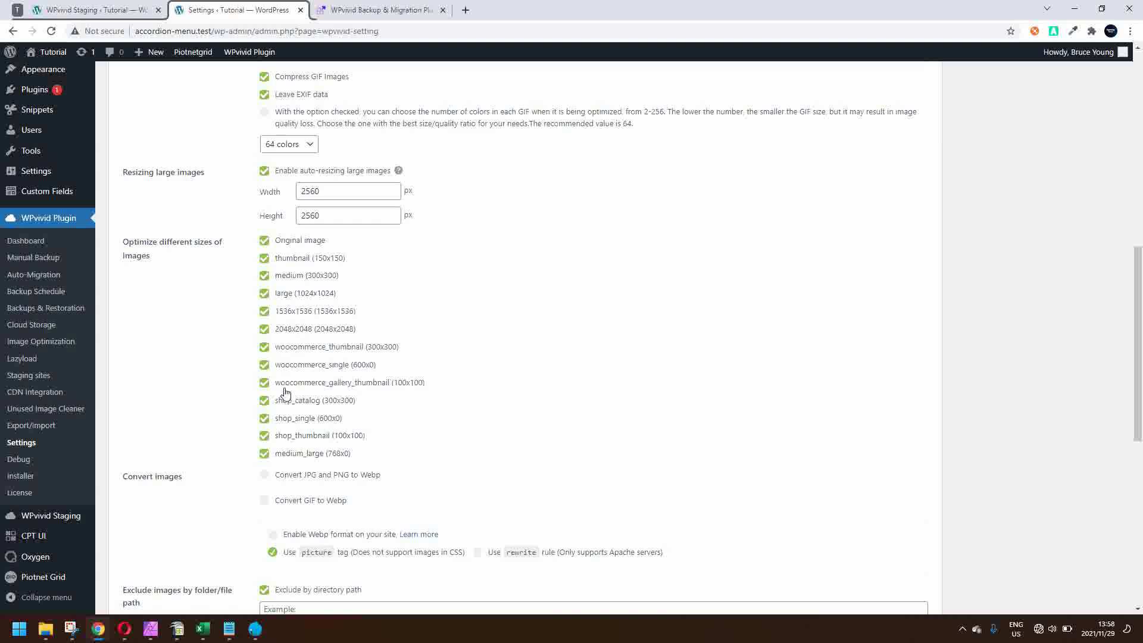
scroll(286, 393, down, 4)
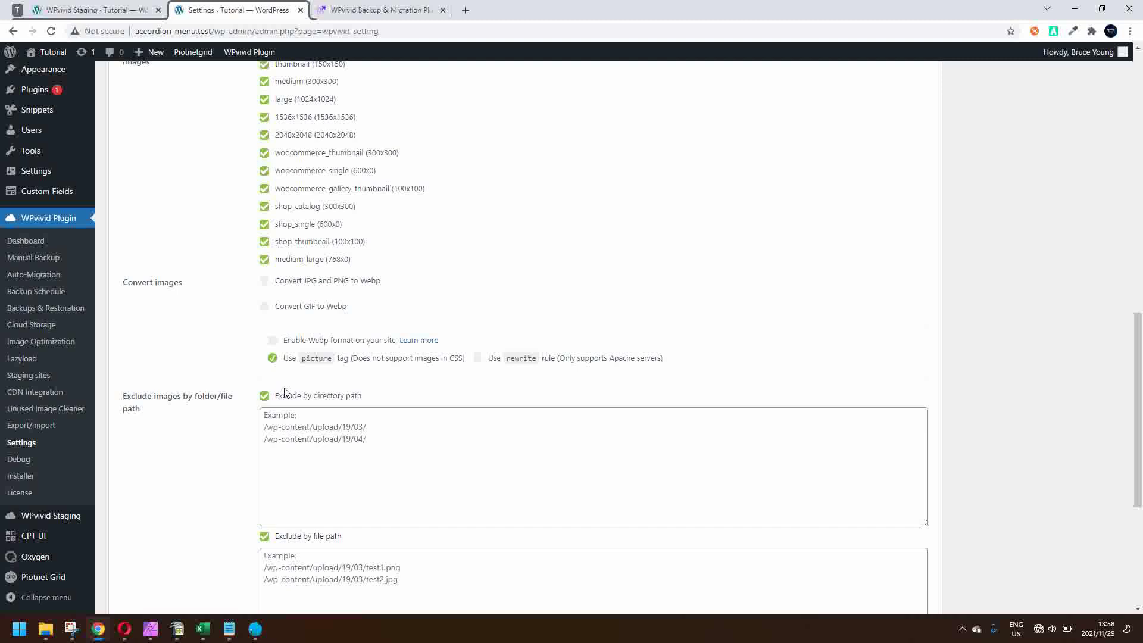
scroll(286, 393, down, 2)
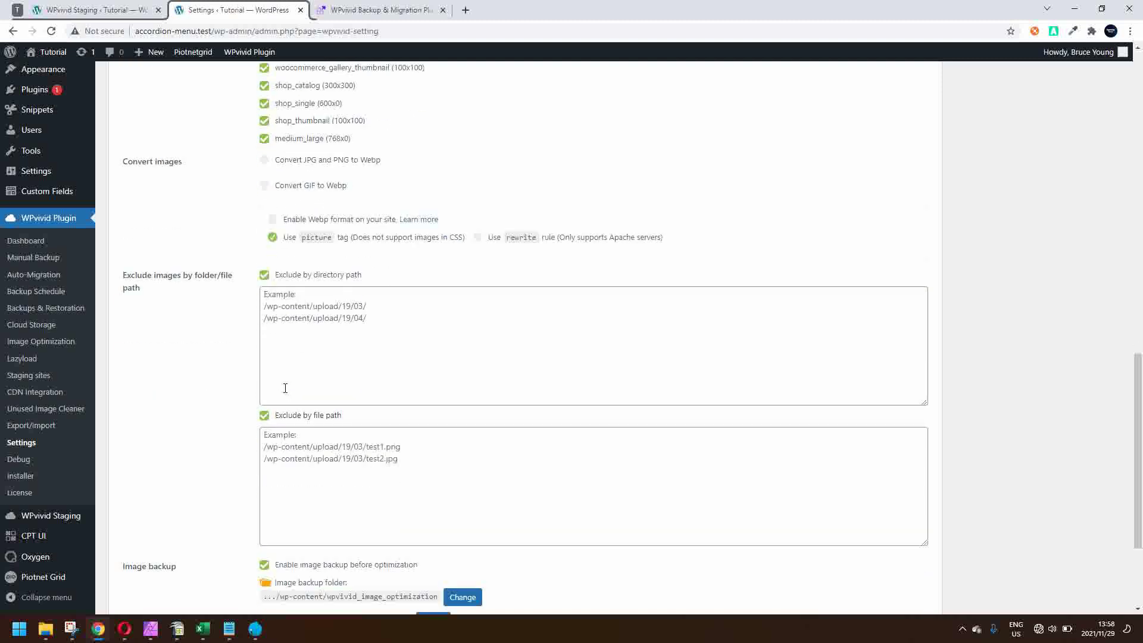
scroll(285, 388, down, 3)
Step: Turn on Webp conversion for JPG, PNG, and GIF images, enable the Webp format on the site, and review the optimization settings
scroll(285, 388, up, 4)
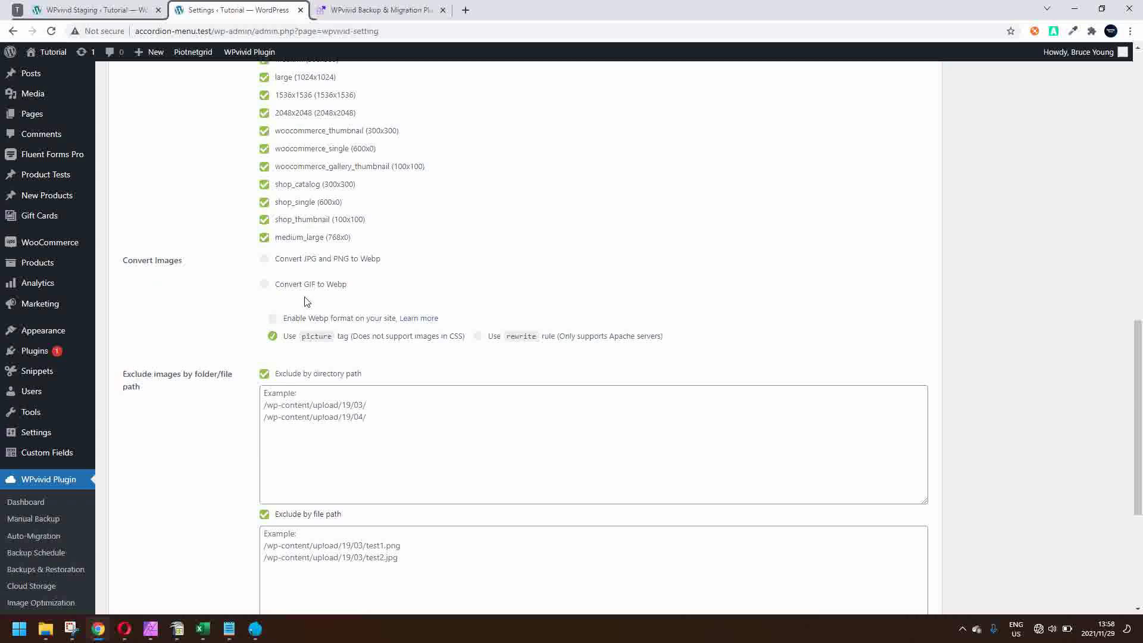
click(264, 259)
click(264, 286)
click(274, 320)
scroll(278, 289, up, 15)
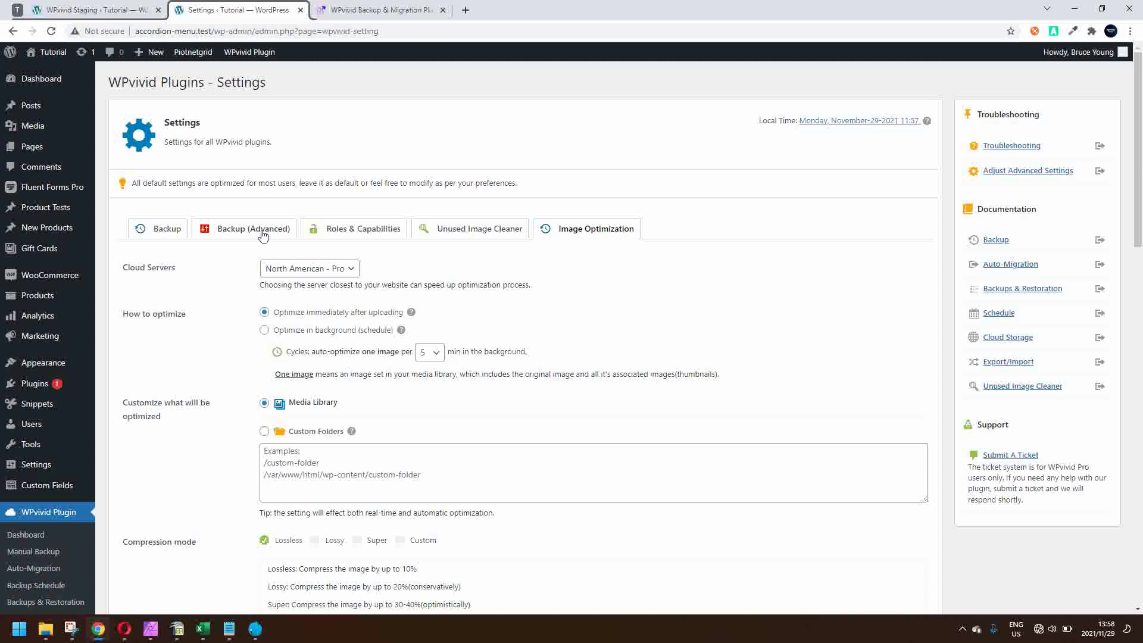
scroll(263, 236, down, 4)
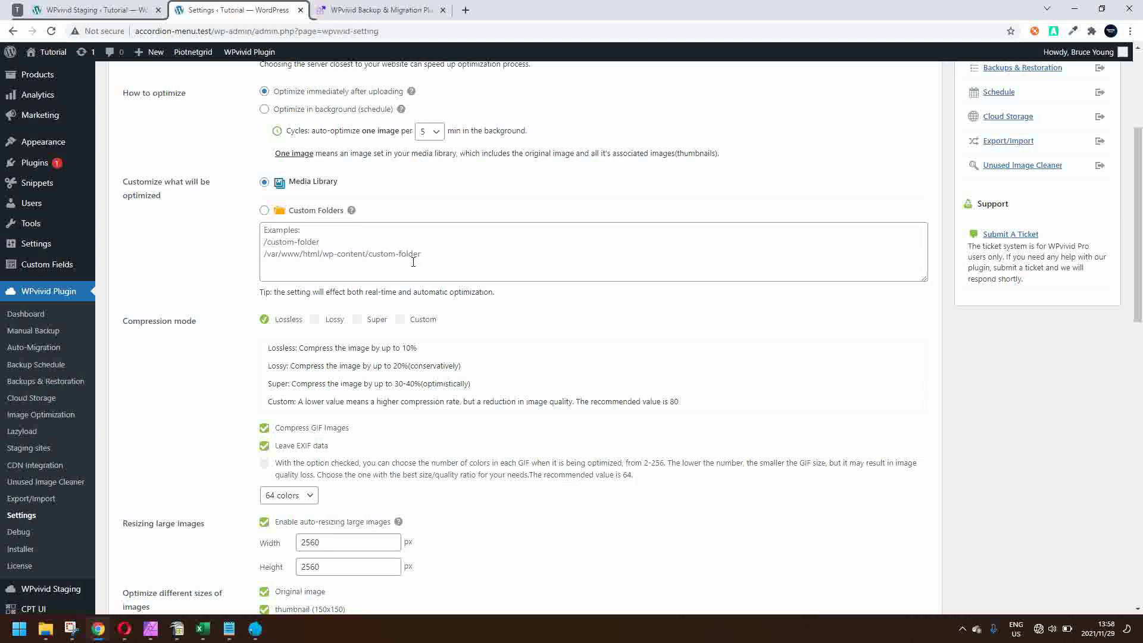
scroll(413, 262, down, 6)
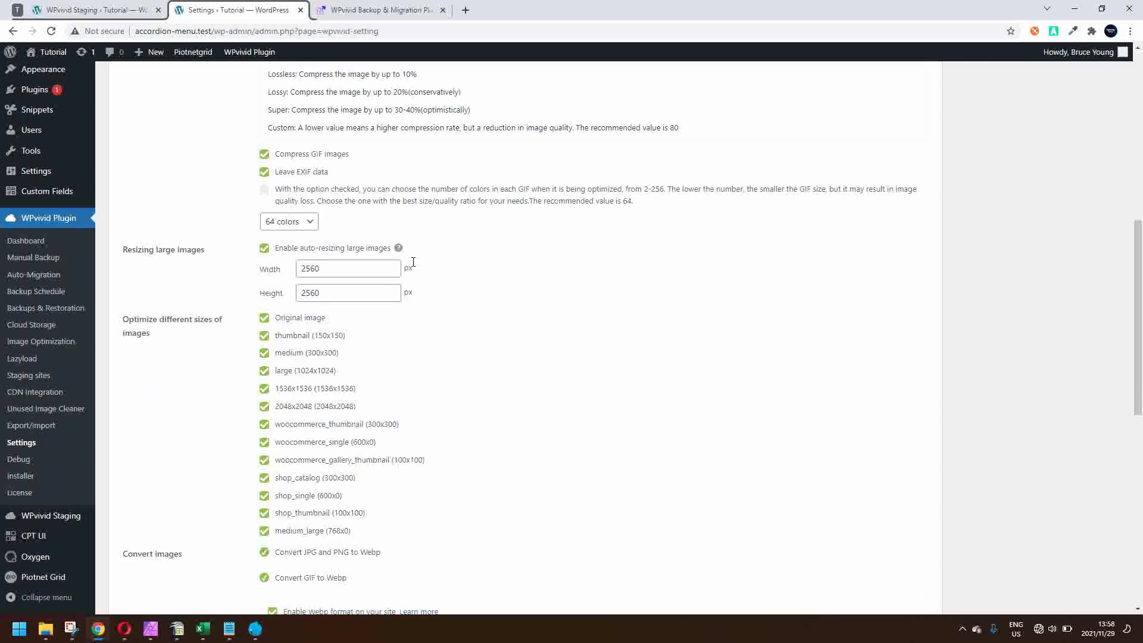
Step: Look over the Debug page's support methods and website information, and open the backup schedule page from the WPvivid dashboard
click(17, 463)
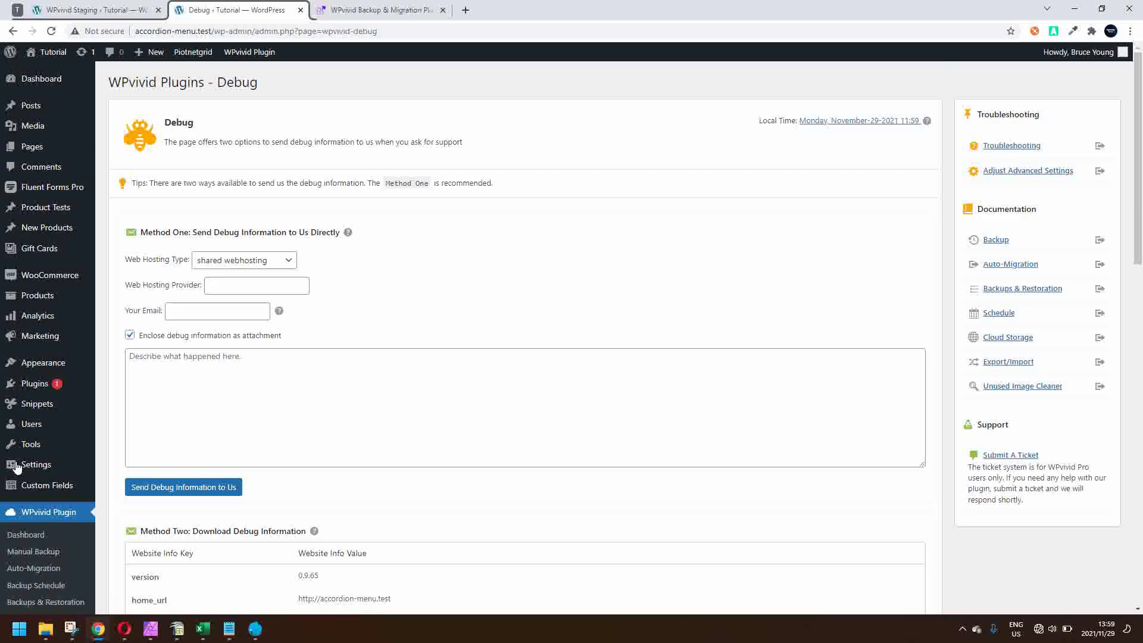
scroll(17, 468, down, 7)
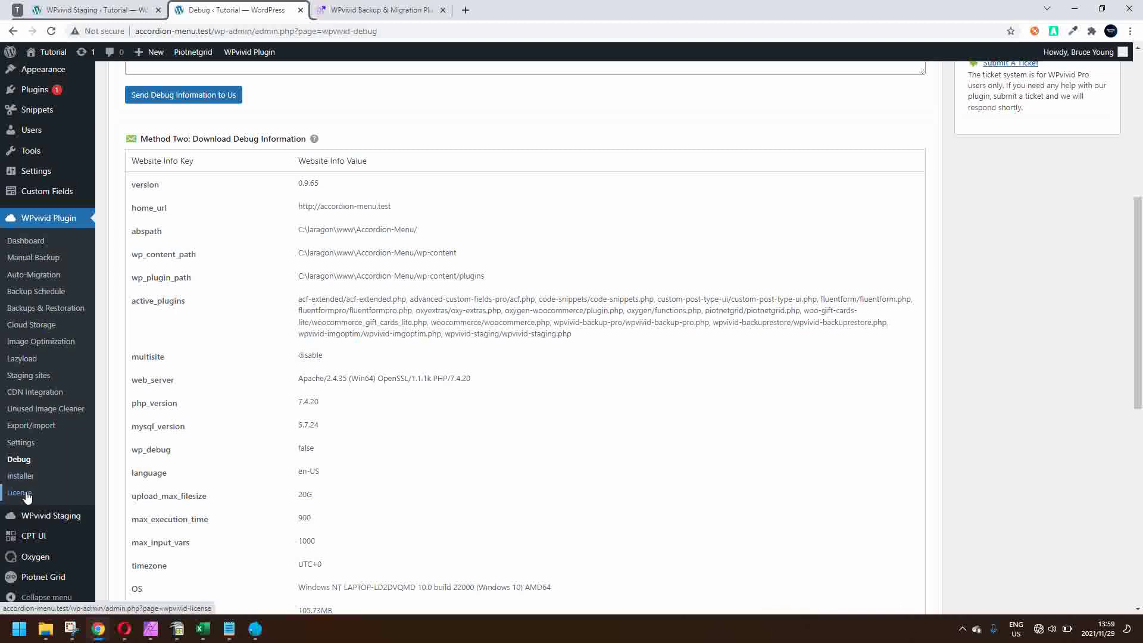
click(36, 246)
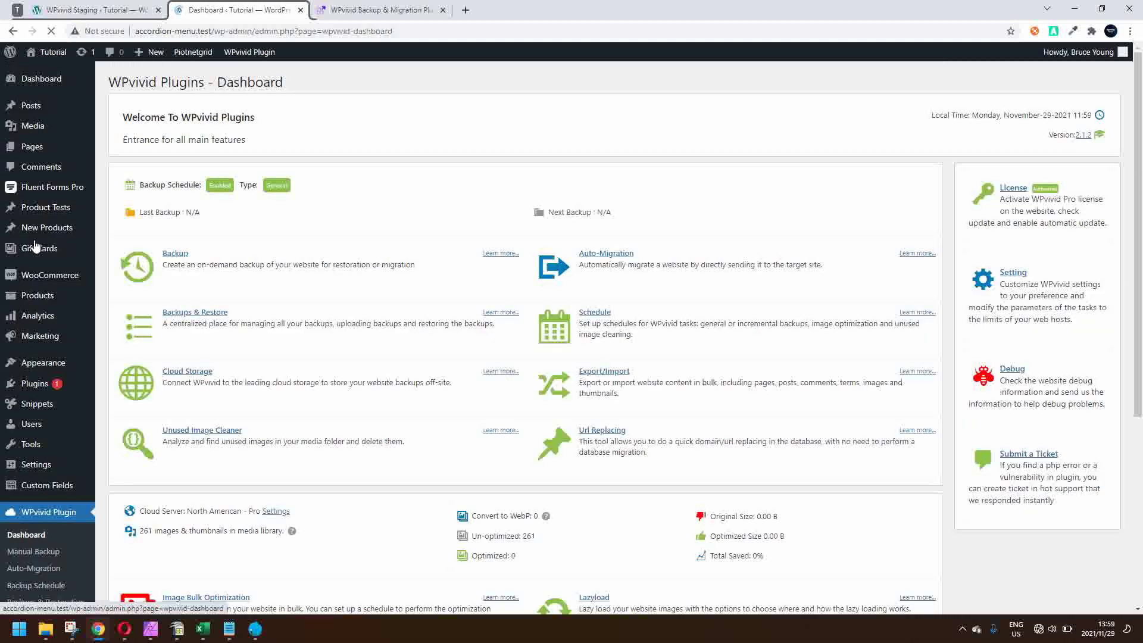
click(593, 316)
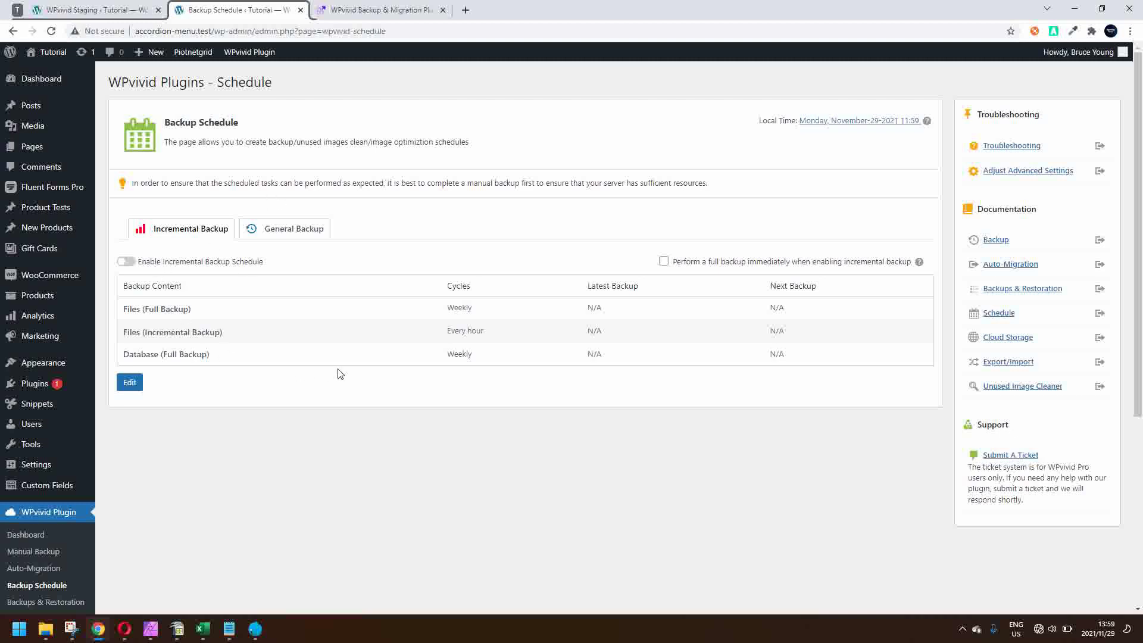
Step: Switch to the WPvivid website and compare the features and prices of the yearly subscription plans on its pricing page
click(375, 17)
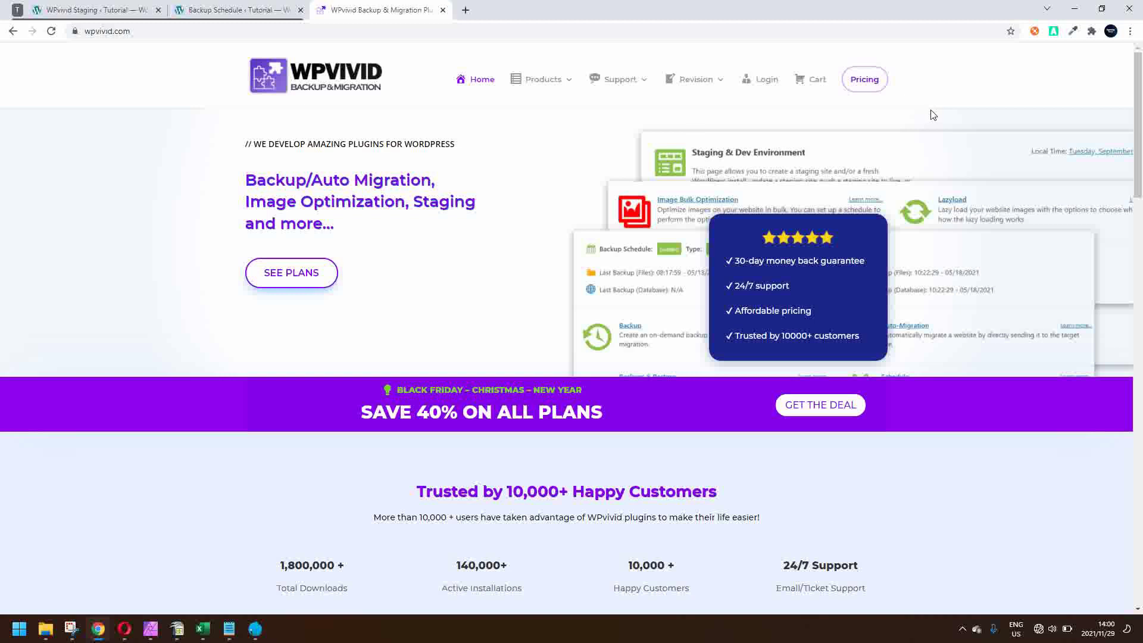
click(864, 79)
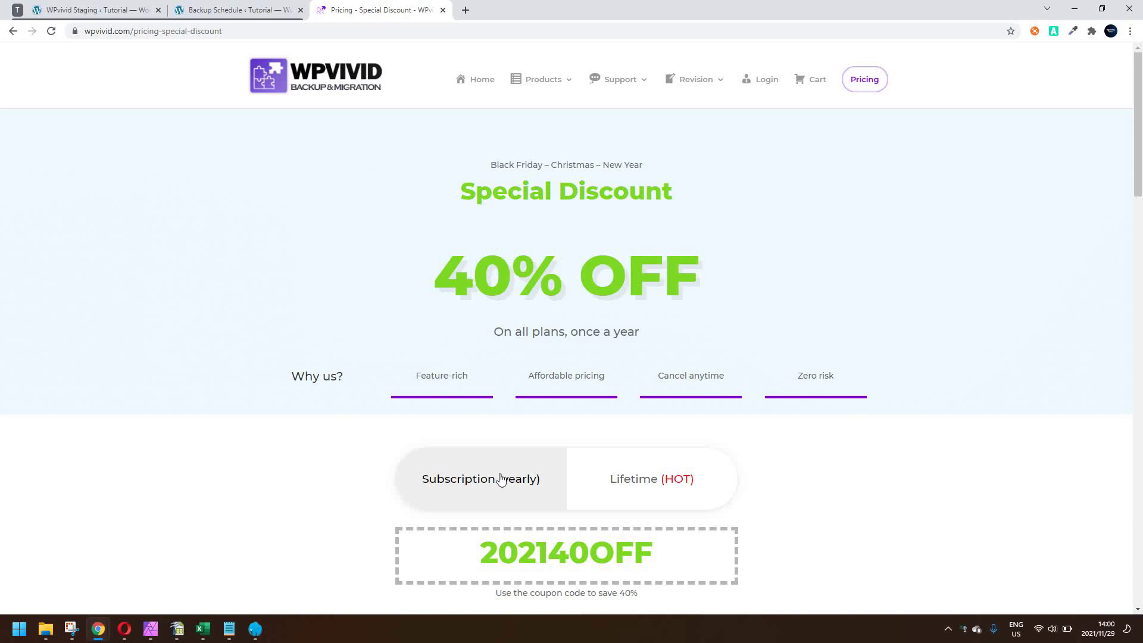
scroll(636, 489, down, 5)
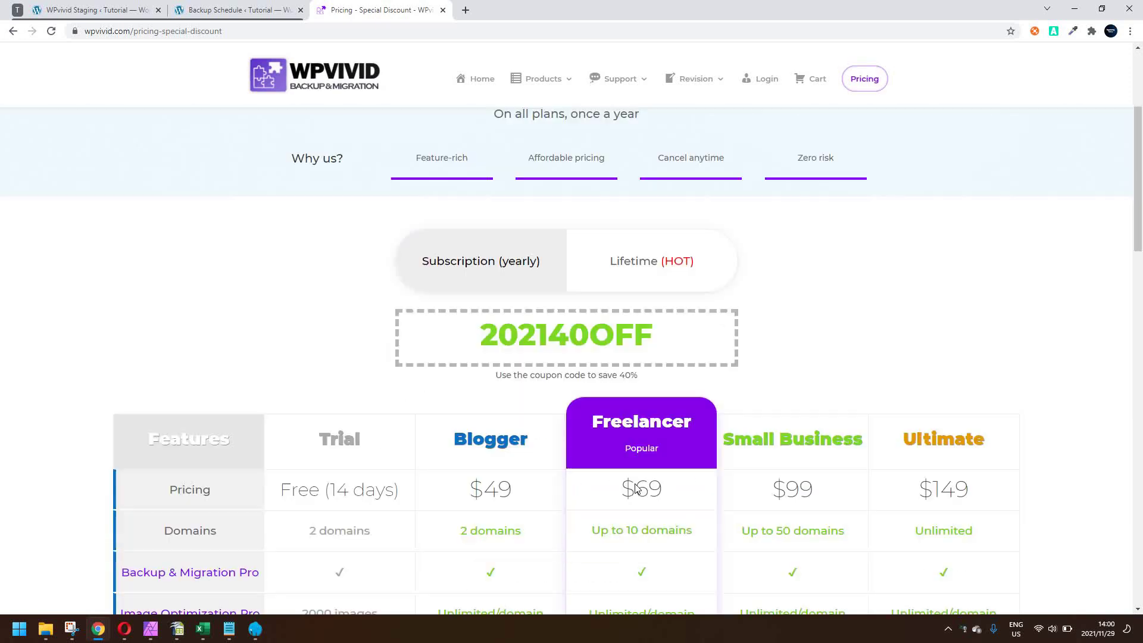
scroll(636, 489, down, 3)
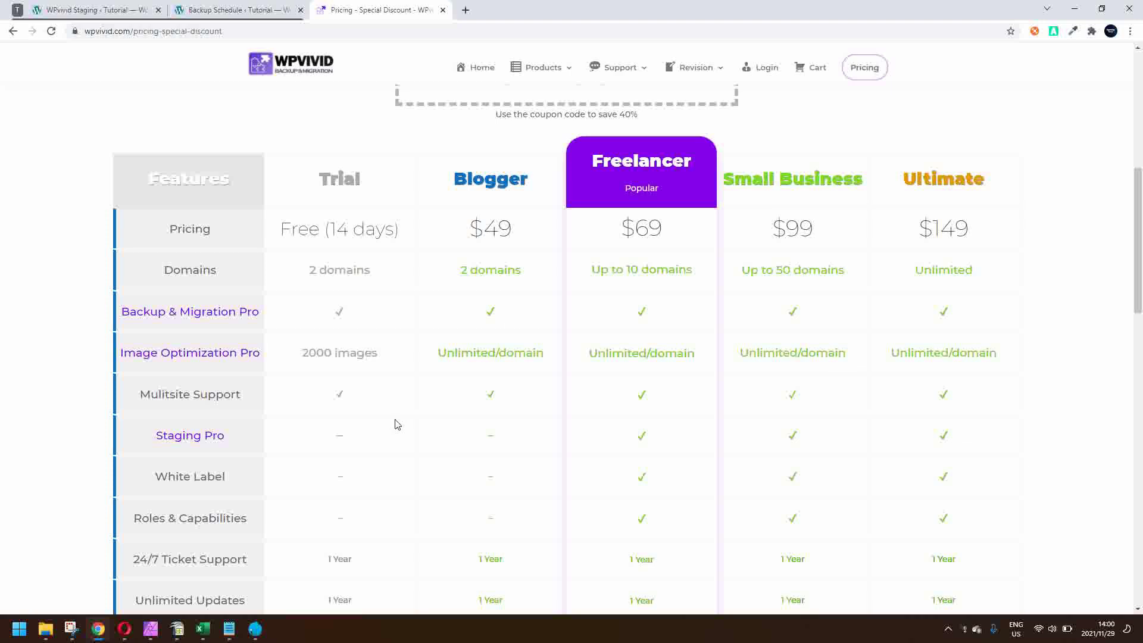
scroll(395, 423, down, 3)
scroll(397, 424, up, 3)
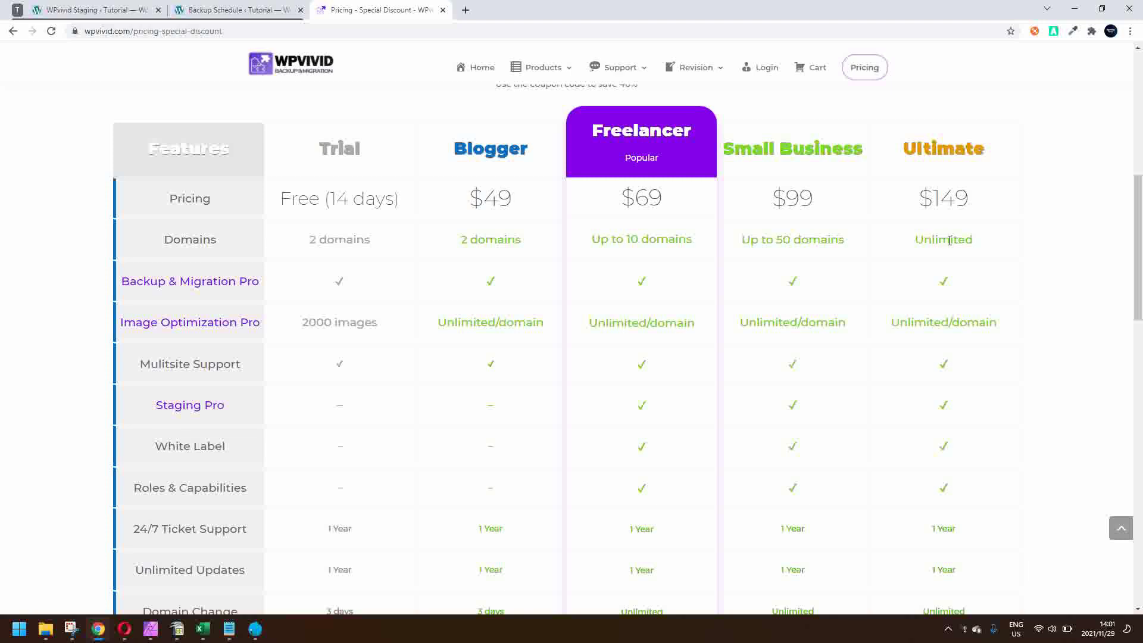
Step: Switch the pricing table to the Lifetime plans and compare their prices, domain limits, and included features
scroll(949, 240, up, 3)
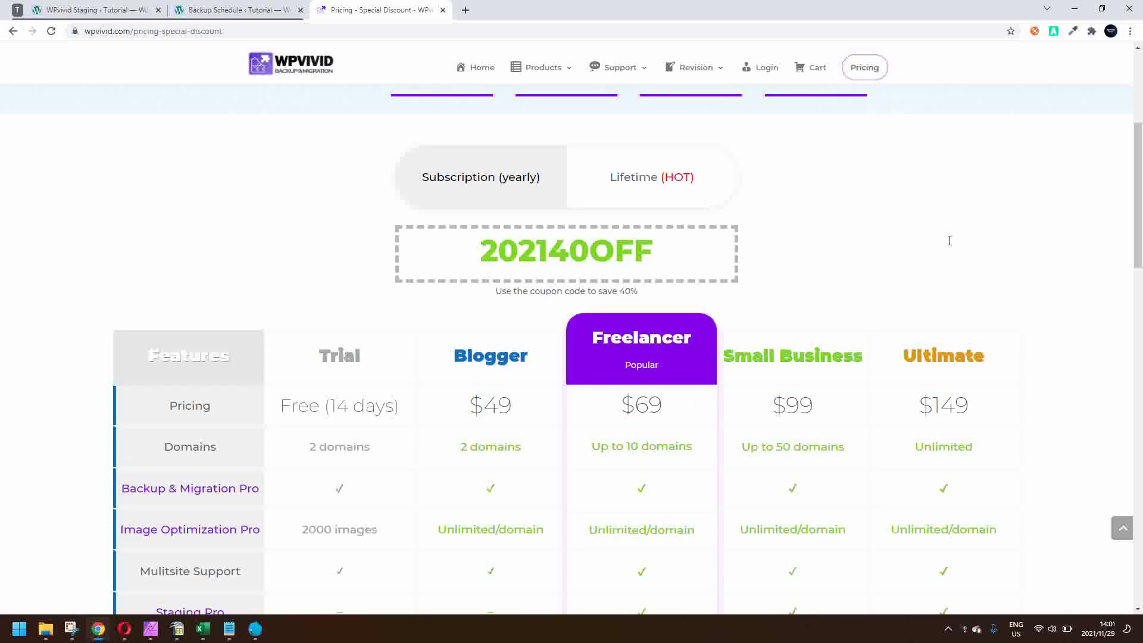
click(673, 187)
scroll(686, 342, down, 3)
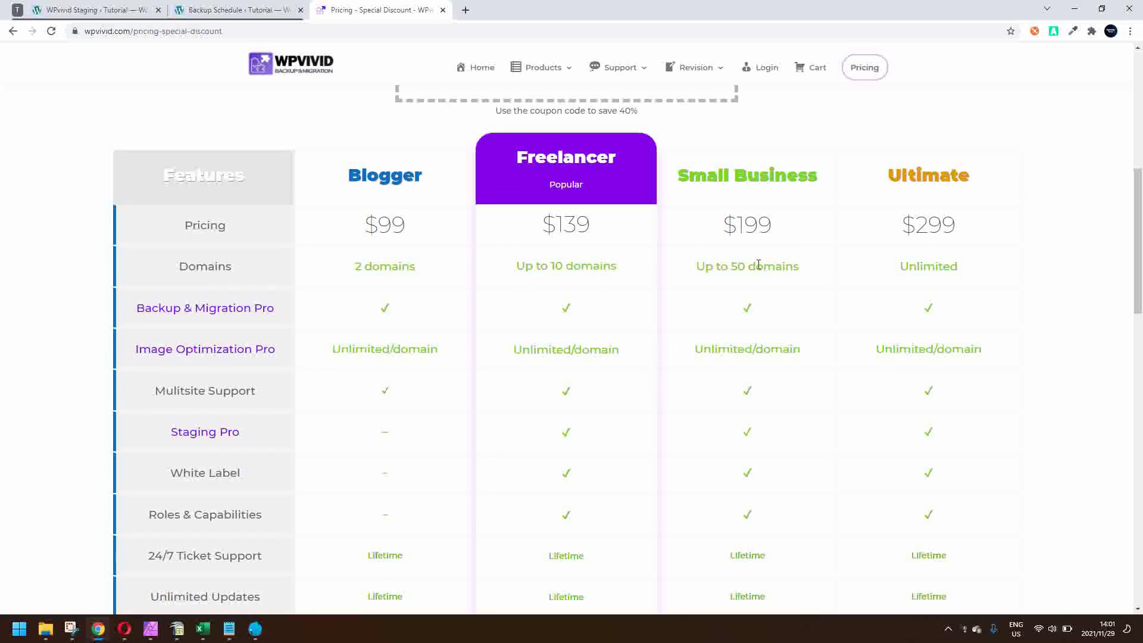
scroll(966, 256, up, 4)
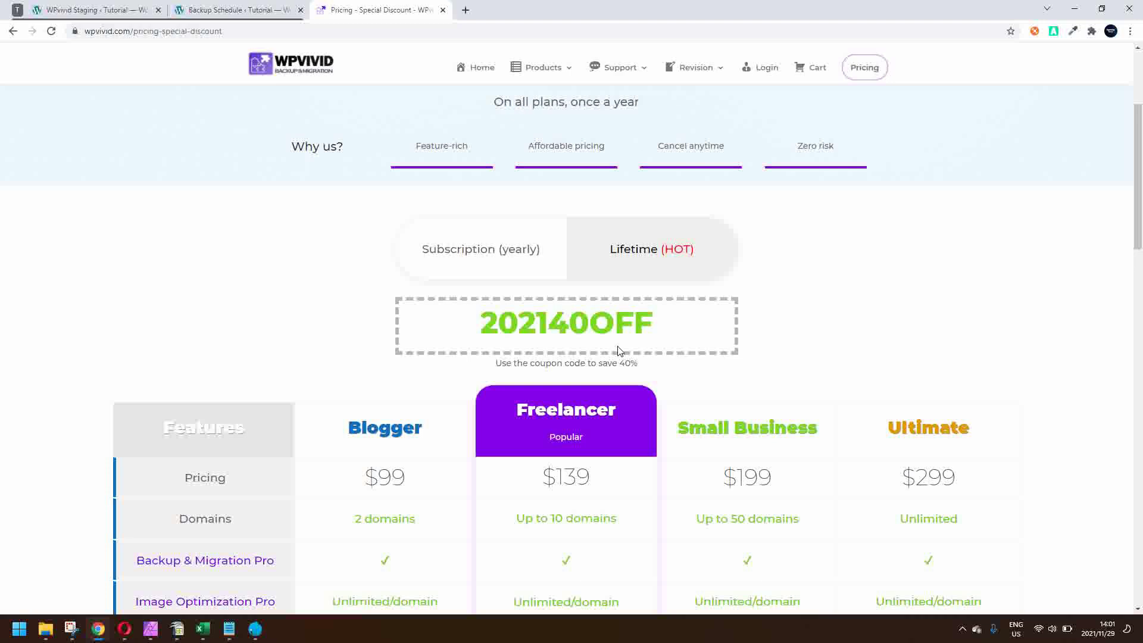
scroll(618, 351, down, 2)
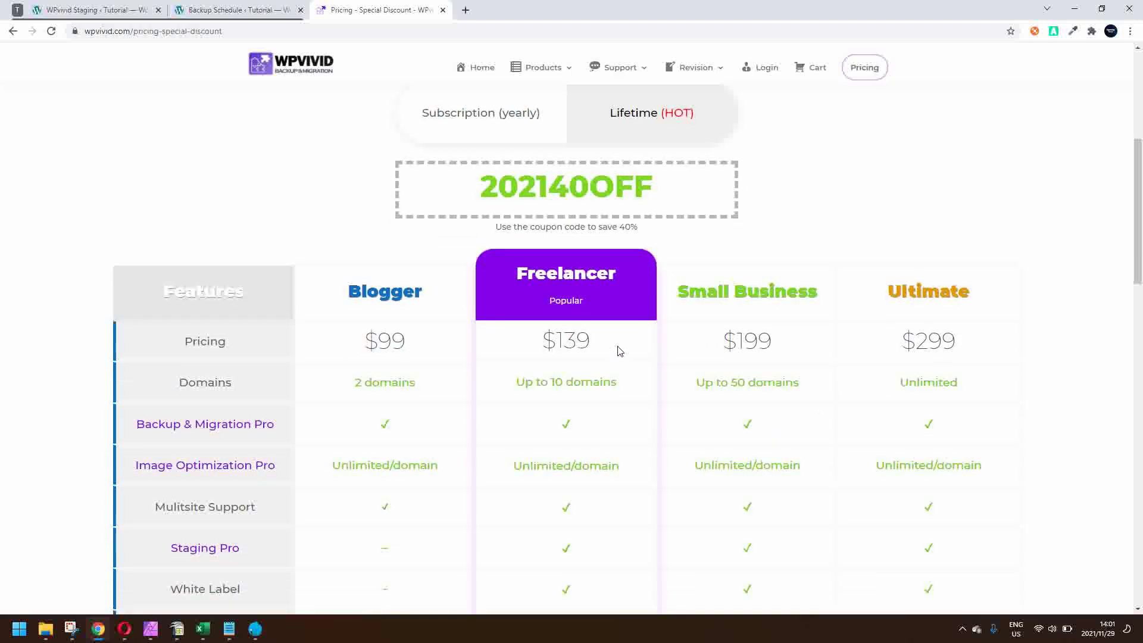
scroll(618, 351, down, 2)
Step: Open the WPvivid plugins documentation site from the Support options and look over the free and Pro documentation categories
scroll(618, 350, up, 5)
mouse_move(646, 76)
click(634, 115)
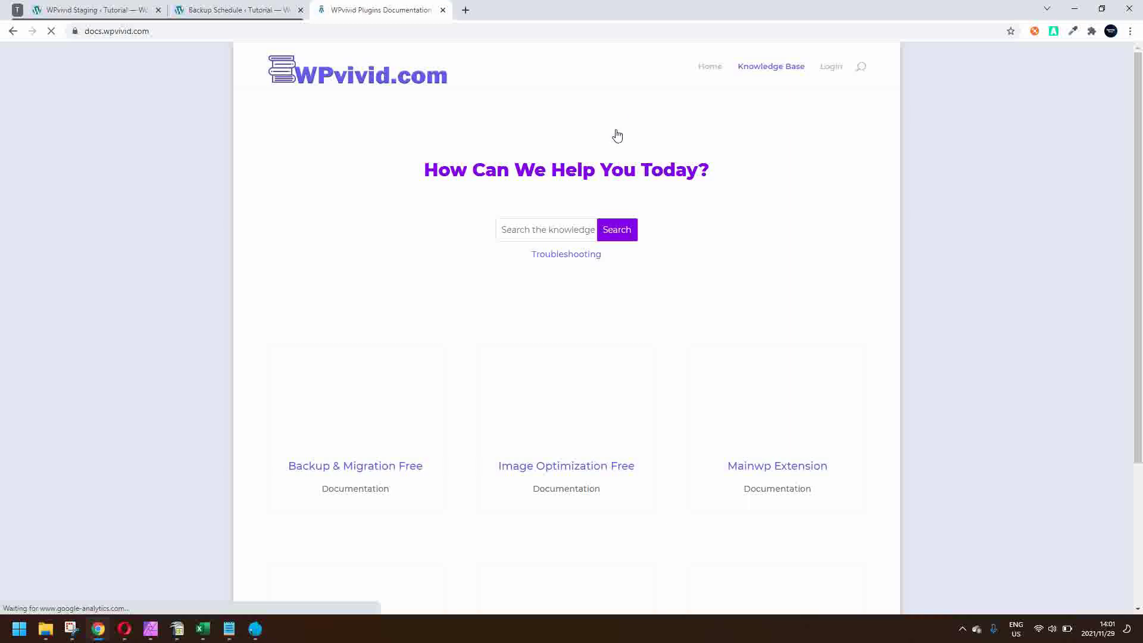
scroll(474, 430, down, 3)
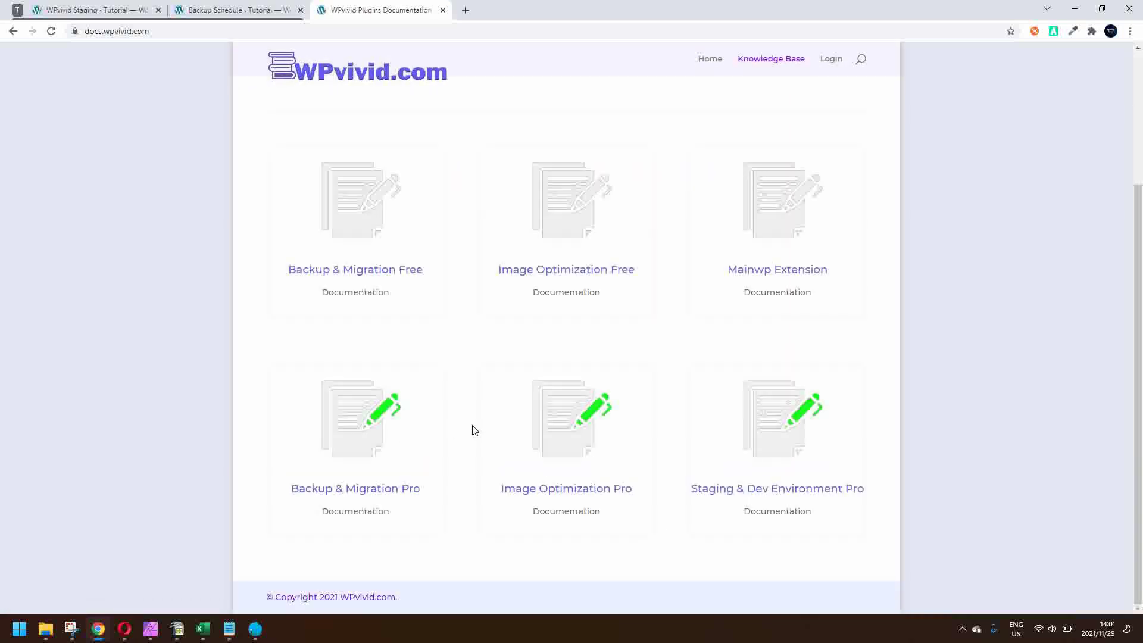
Step: Open the Backup & Migration Pro documentation and skim its overview article, including the Auto Migration and Schedules sections
click(366, 433)
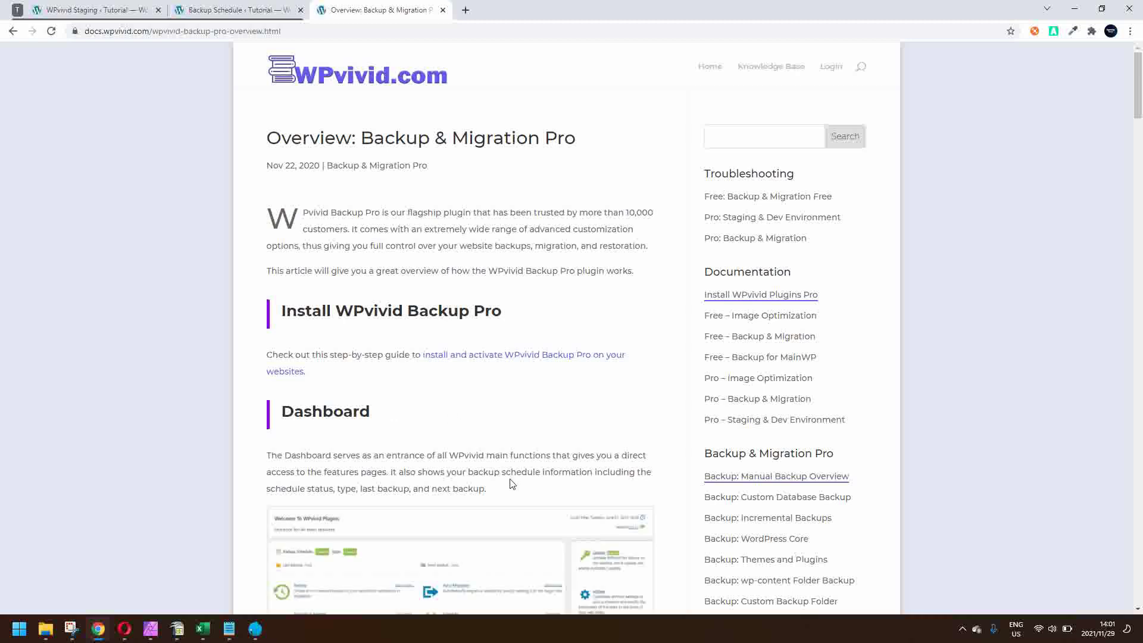
scroll(511, 479, down, 10)
scroll(492, 357, down, 10)
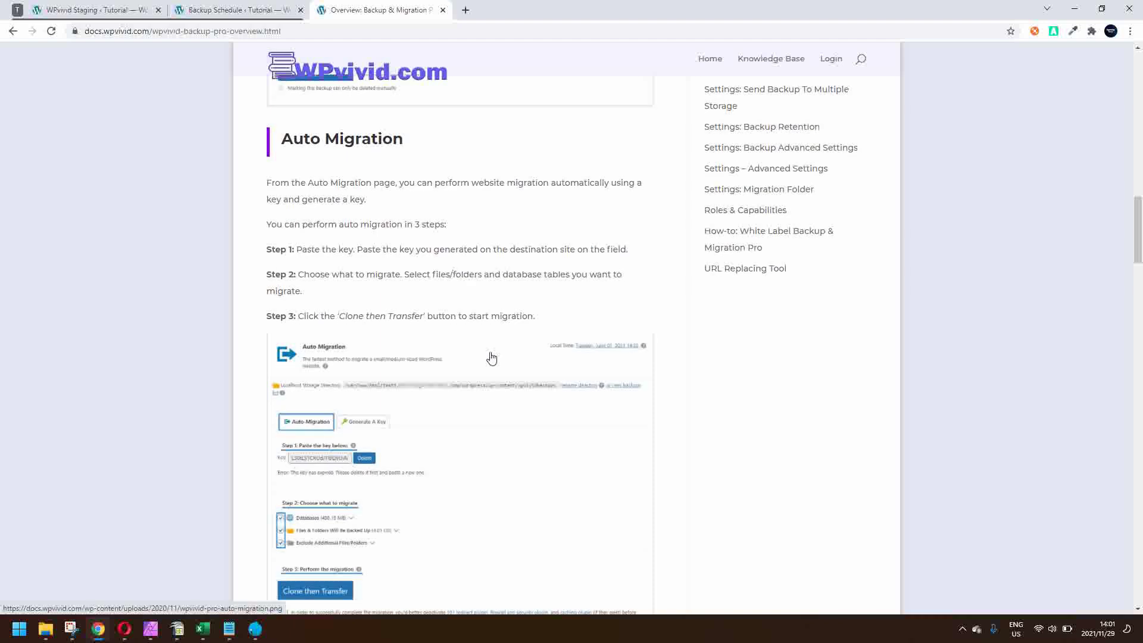
scroll(492, 357, down, 6)
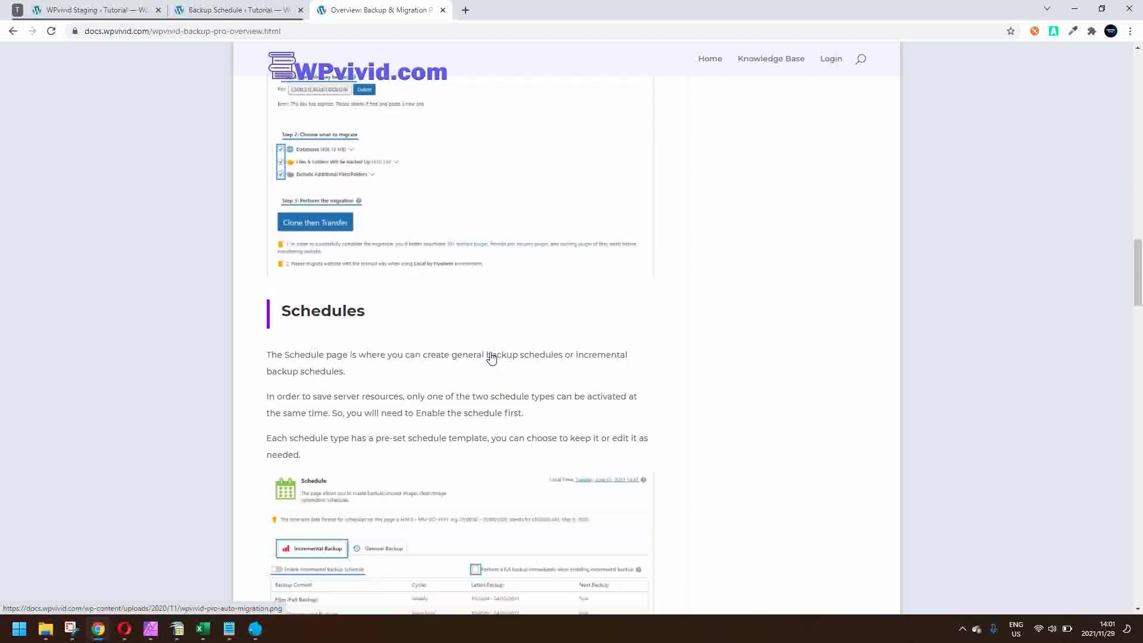
scroll(492, 357, up, 15)
scroll(492, 357, up, 6)
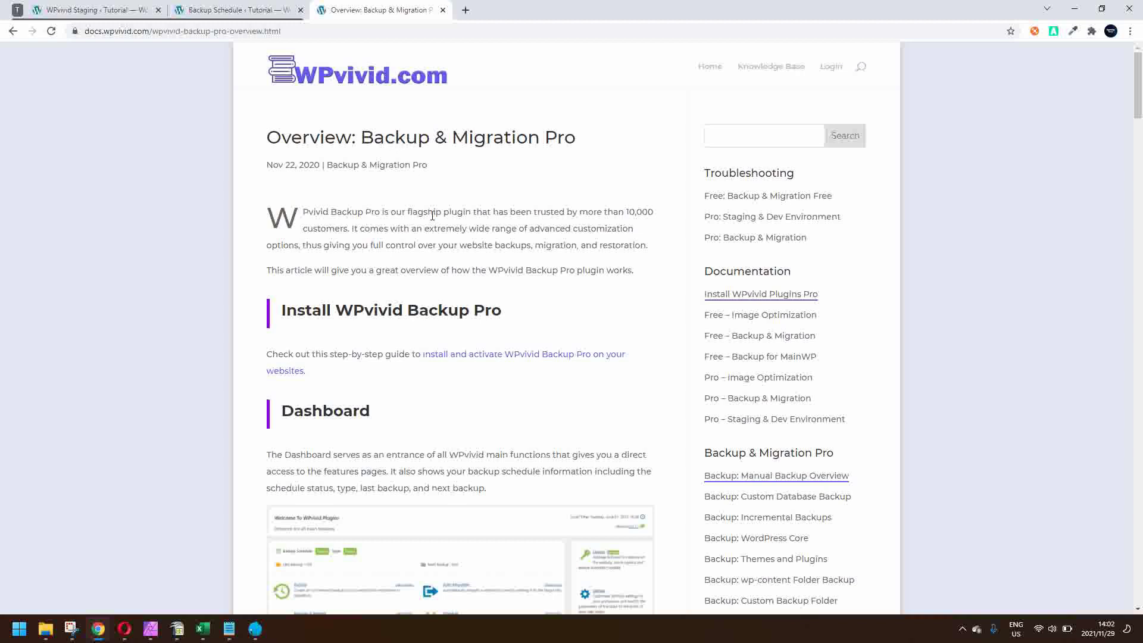
Step: Return to the documentation site's front page and follow its Home link
click(353, 64)
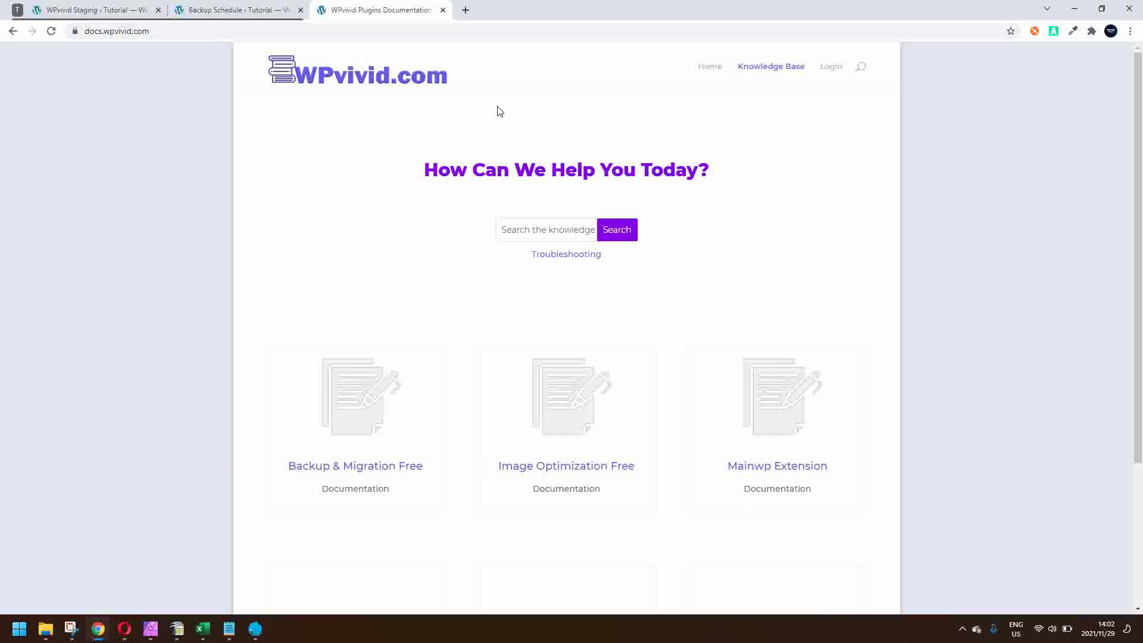
click(711, 71)
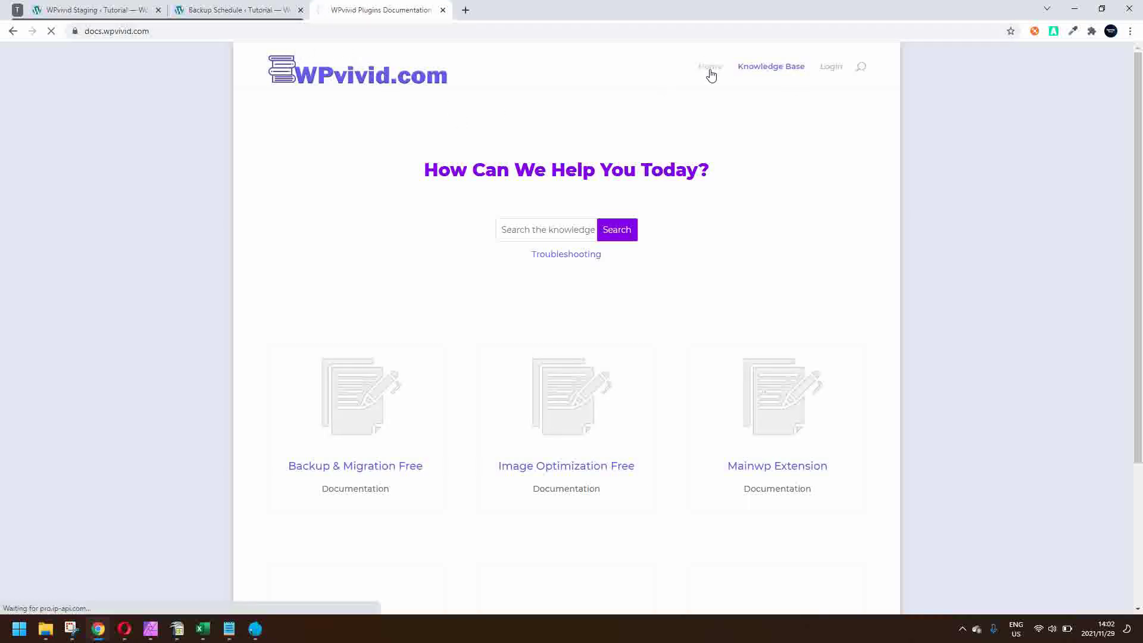